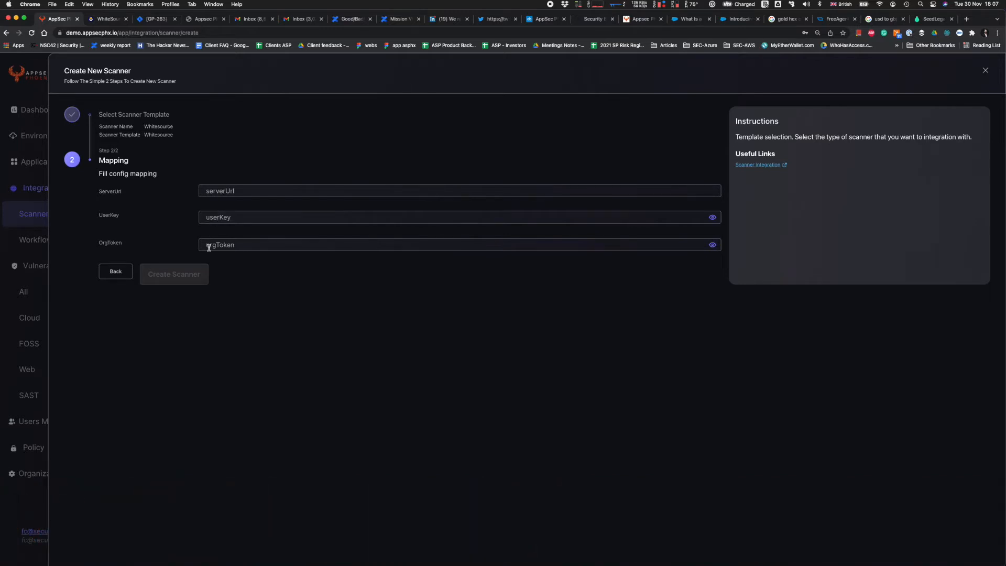
Switch to the WhiteSource integration page, examine the server URL and API key fields, and return to the scanner form.
left_click(106, 20)
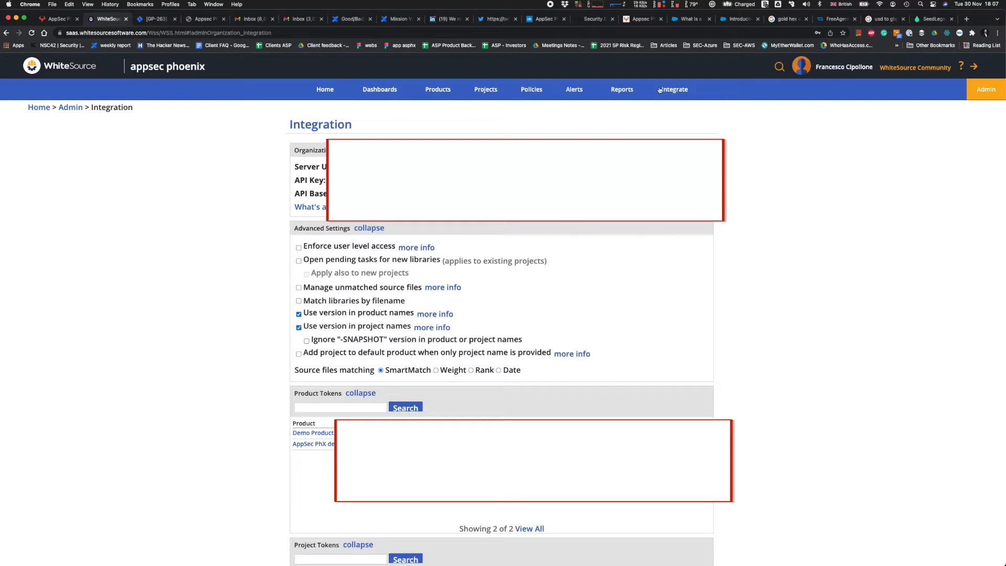
left_click_drag(295, 166, 335, 194)
left_click(55, 19)
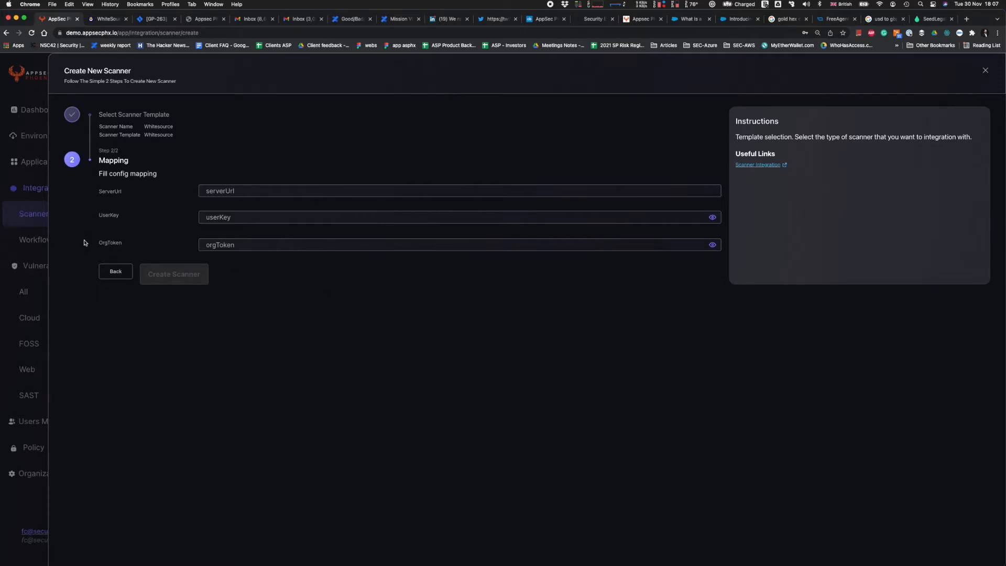
View the existing Whitesource scanner from the scanners list, then return to the list.
left_click(24, 210)
left_click(361, 362)
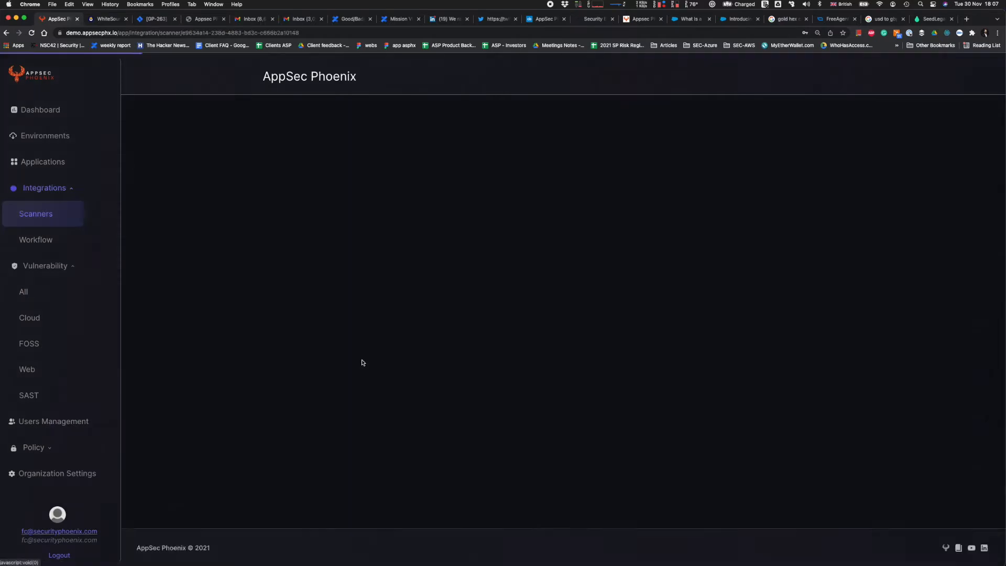
left_click(28, 256)
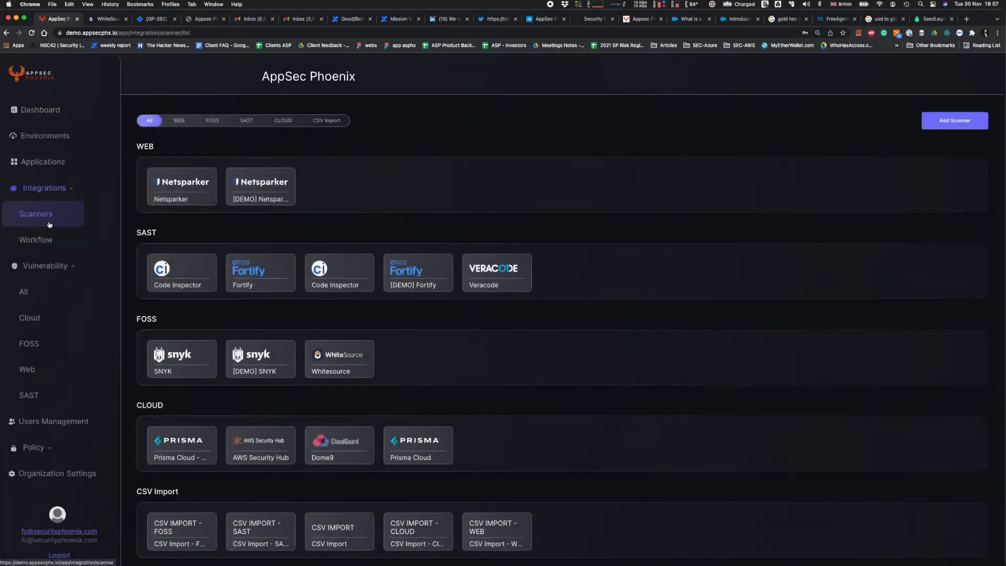
Start a new application and name it "Whitesource app".
left_click(45, 160)
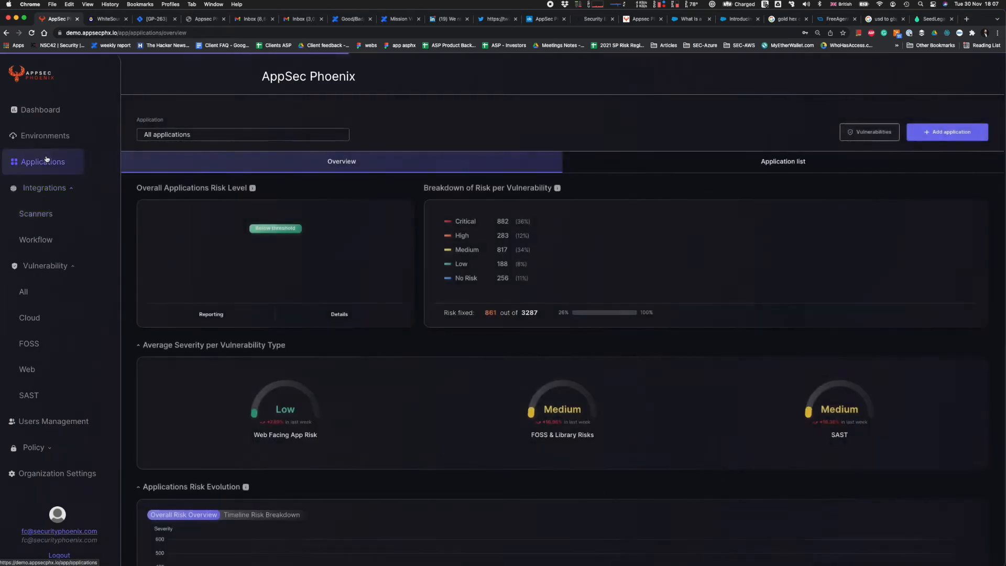
left_click(947, 132)
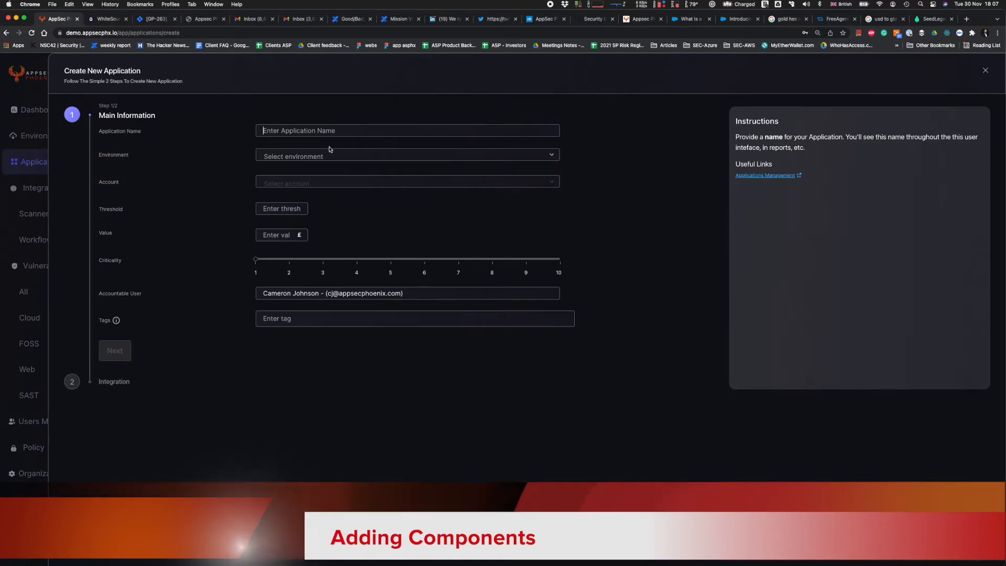
type("Whitesource app")
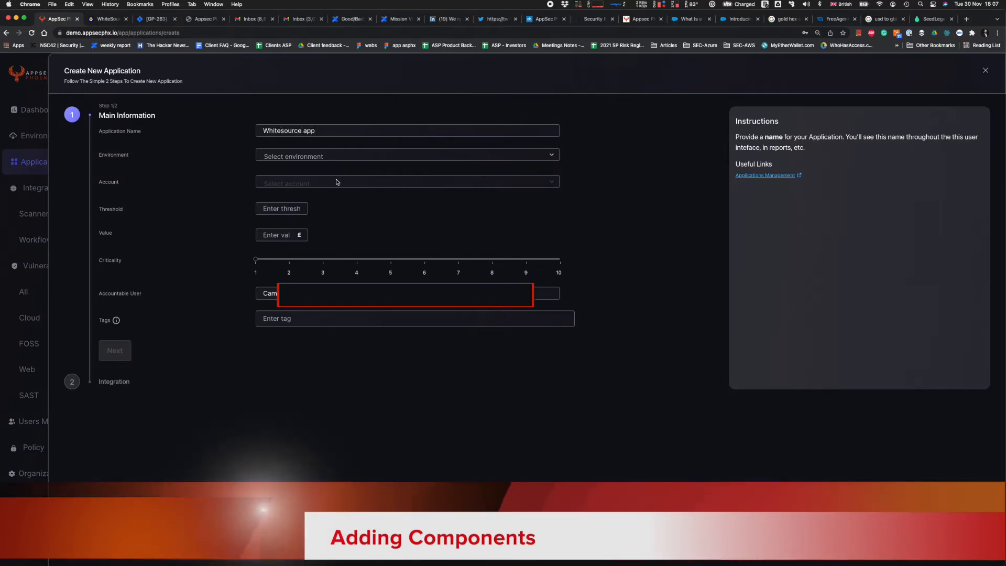
Assign the application to the AWS env environment and select its account.
left_click(345, 158)
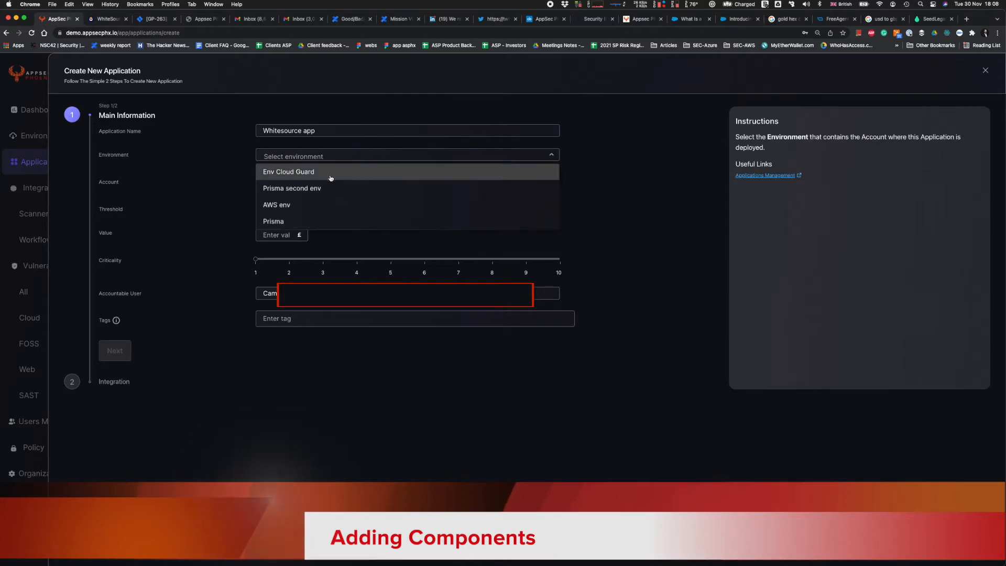
left_click(313, 212)
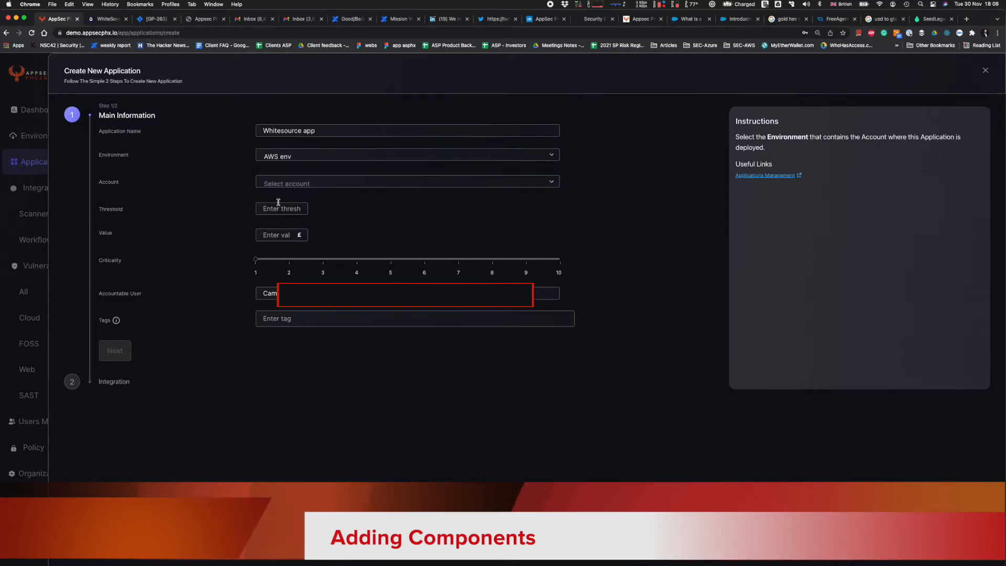
left_click(302, 182)
left_click(299, 199)
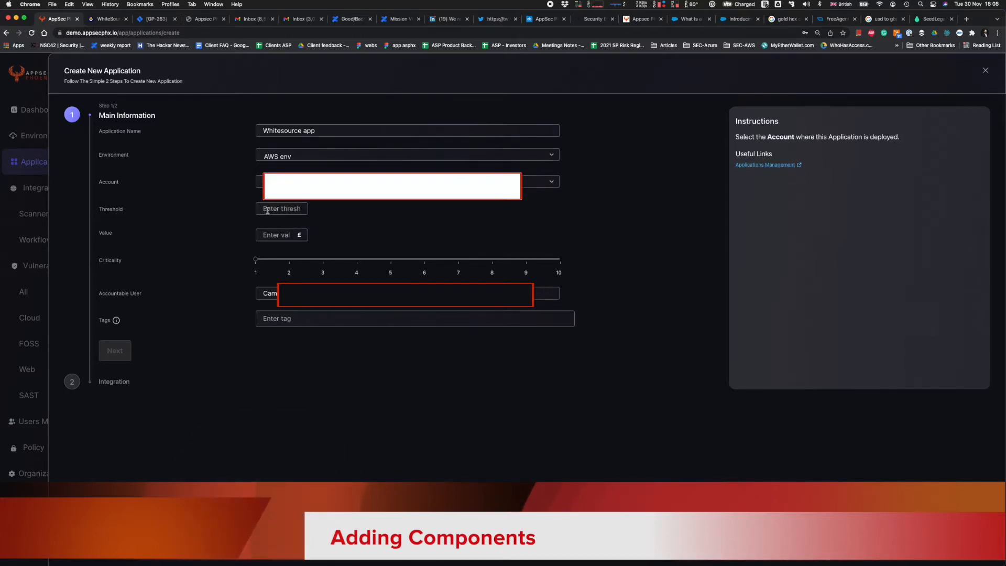
Set the application's value to 1000 £ and its criticality to 6, leaving the threshold empty.
left_click(276, 207)
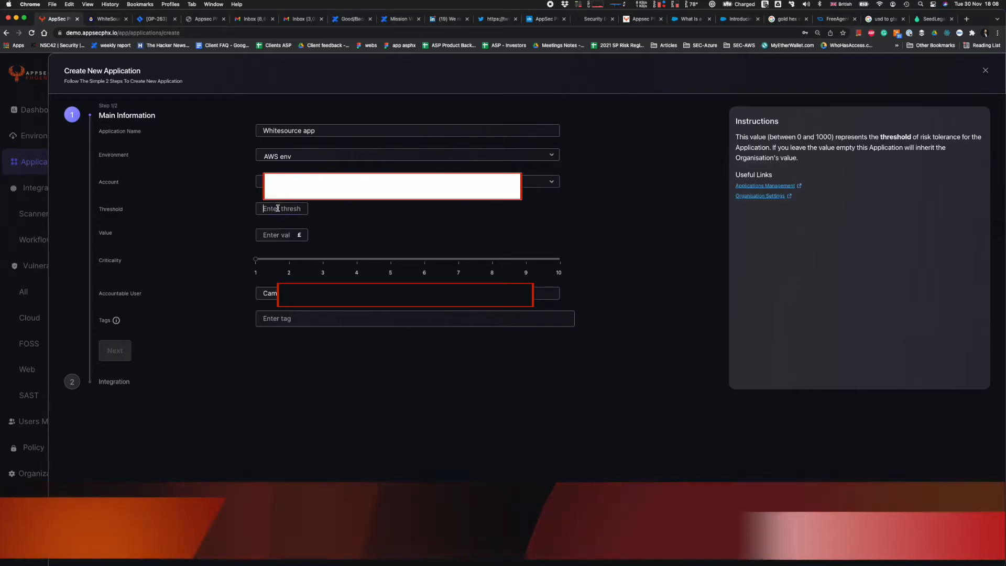
left_click(272, 236)
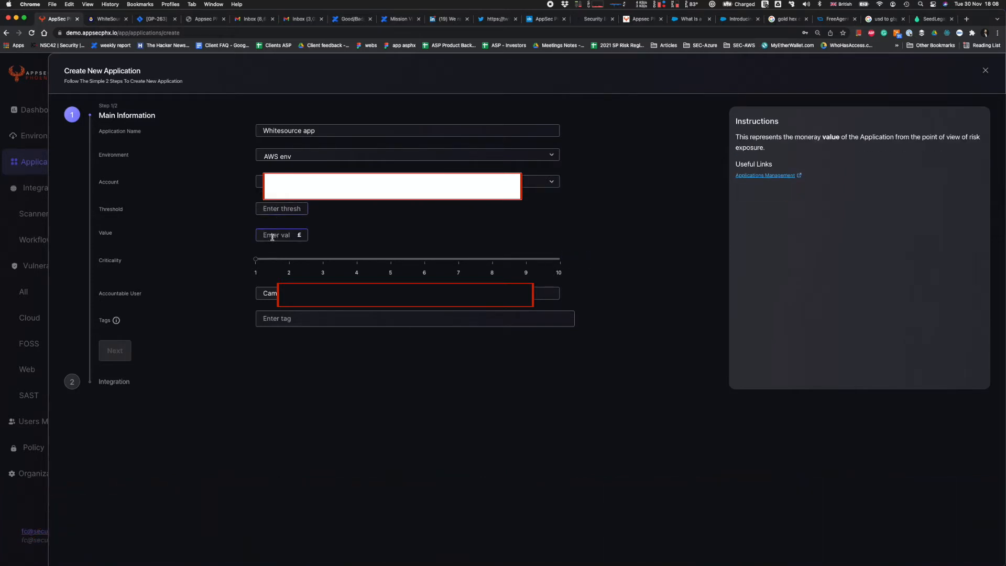
type("1000")
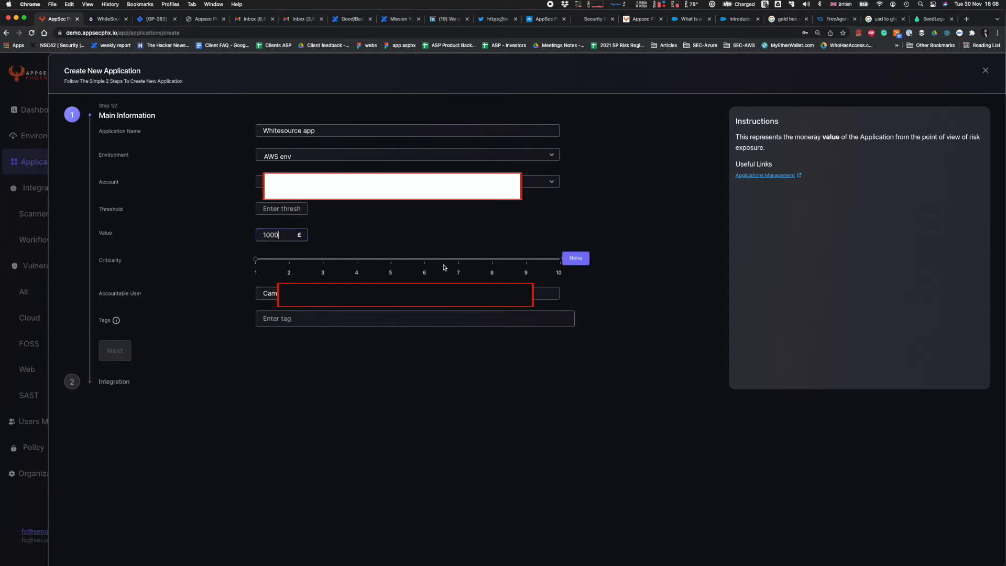
left_click(425, 259)
Choose the accountable user, add the tag "whitesource" and proceed to the application's integration settings.
left_click(409, 293)
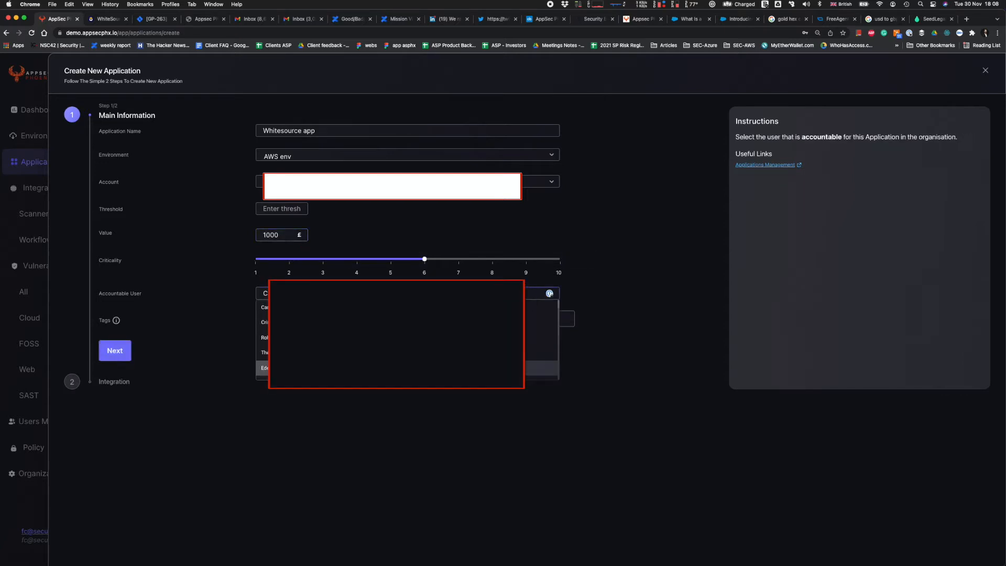
scroll(408, 343, "down", 3)
scroll(408, 341, "down", 2)
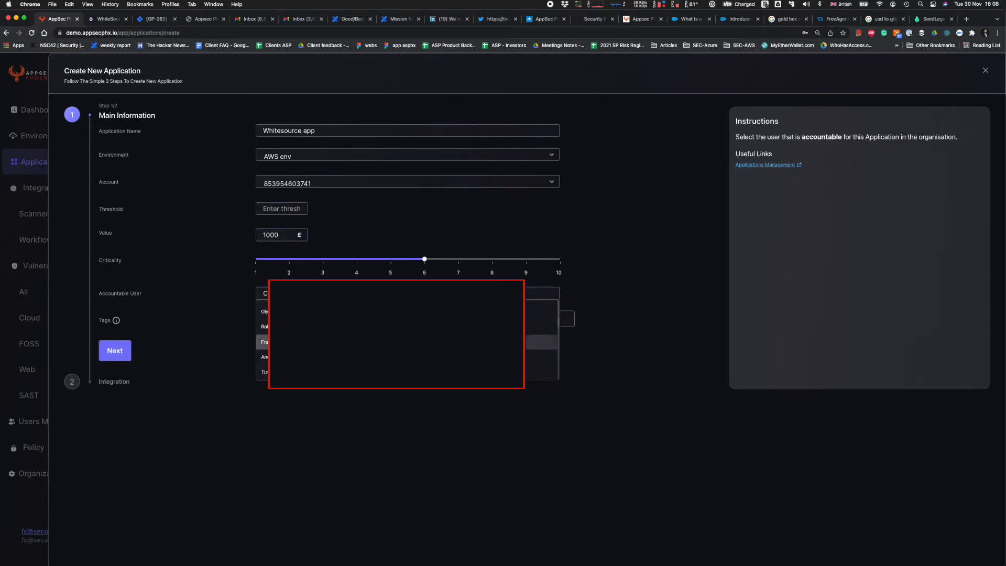
left_click(408, 341)
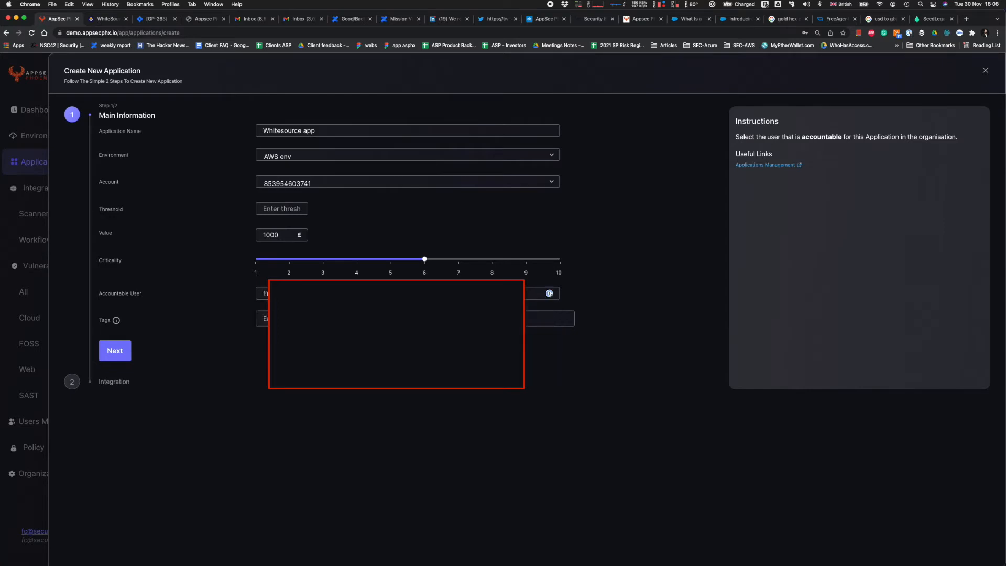
left_click(407, 319)
type("whitesource")
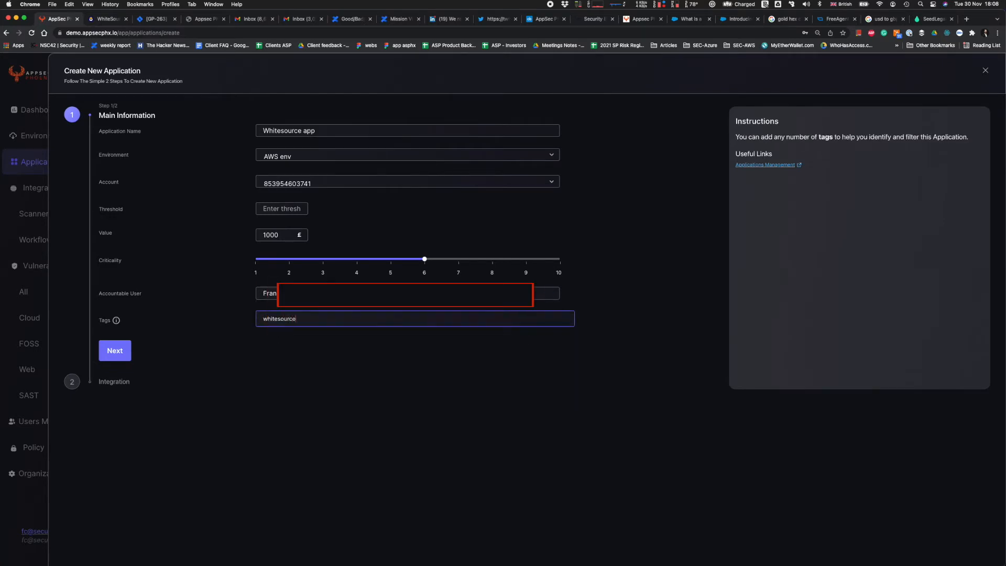
key("Return")
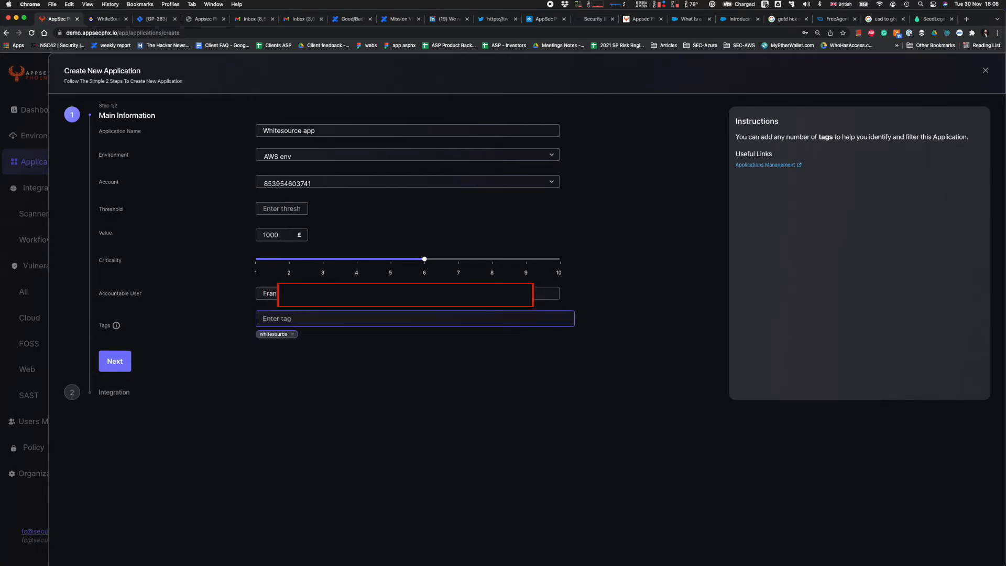
left_click(117, 364)
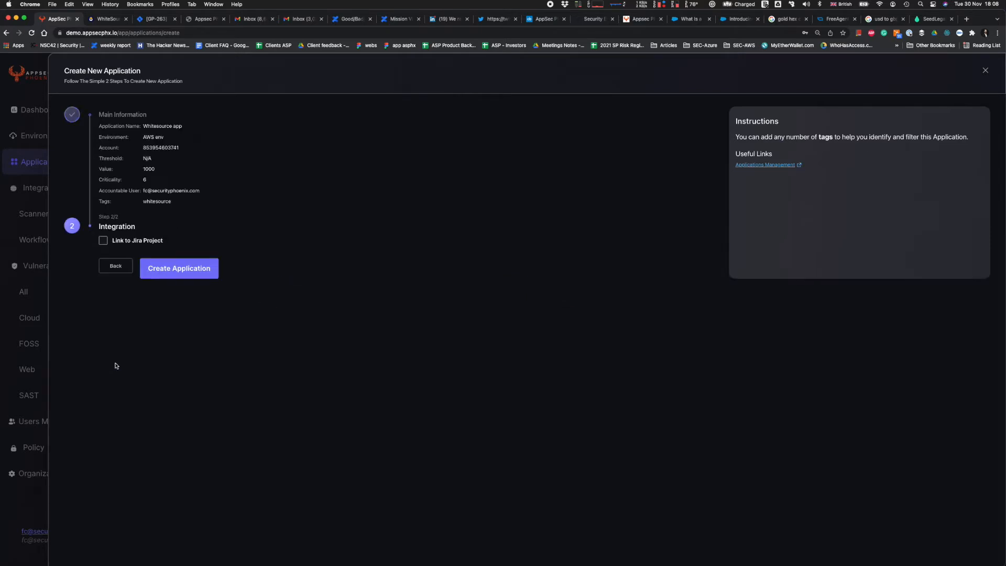
Link the application to the Good Project in the Jira-demo account and create the application.
left_click(124, 240)
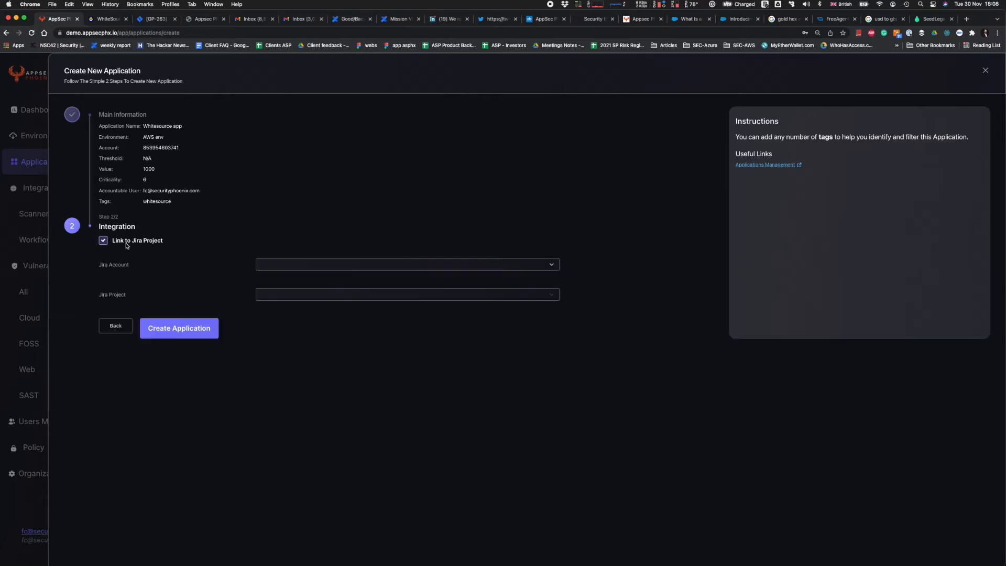
left_click(297, 266)
left_click(300, 283)
left_click(284, 295)
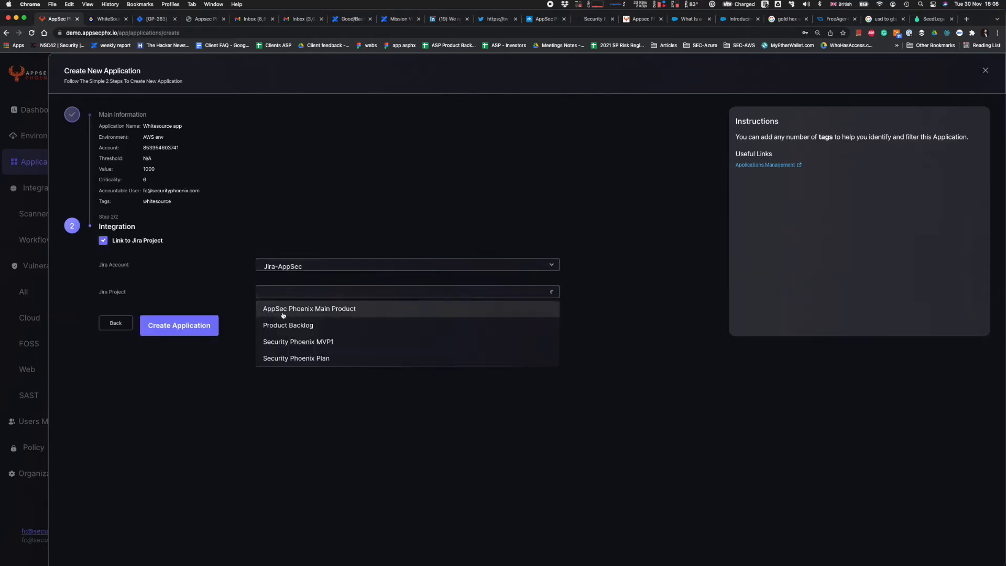
left_click(293, 266)
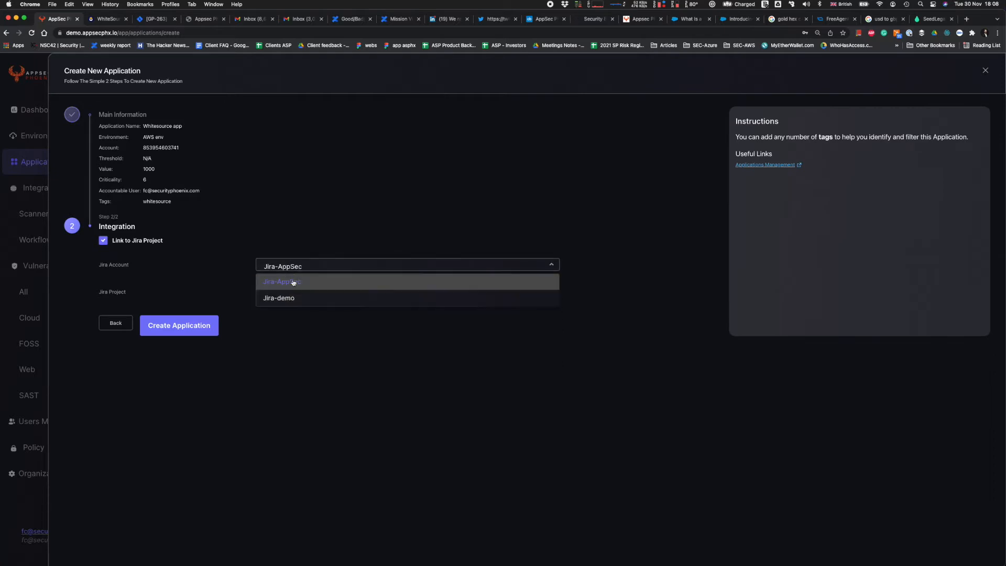
left_click(289, 297)
left_click(292, 291)
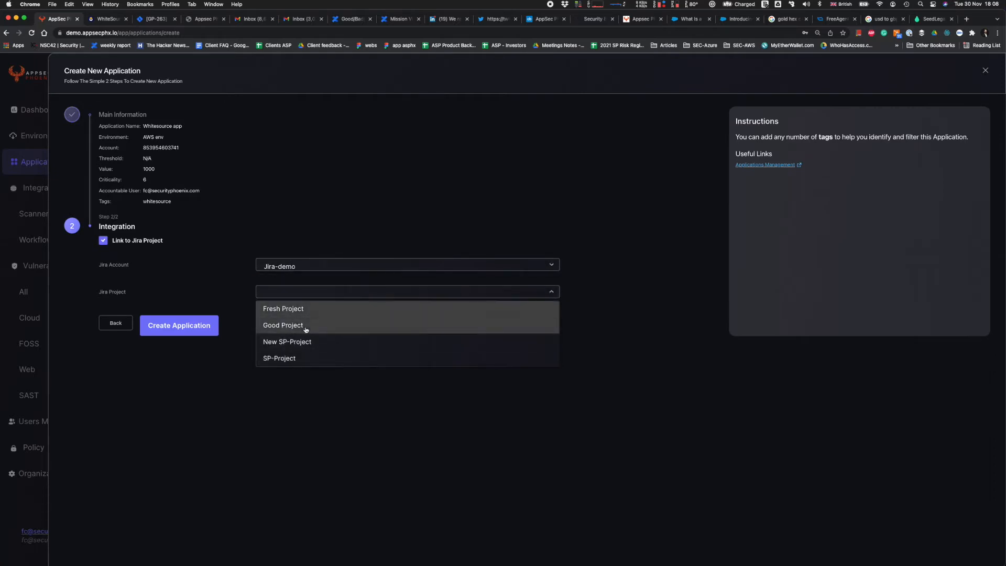
left_click(283, 325)
left_click(200, 329)
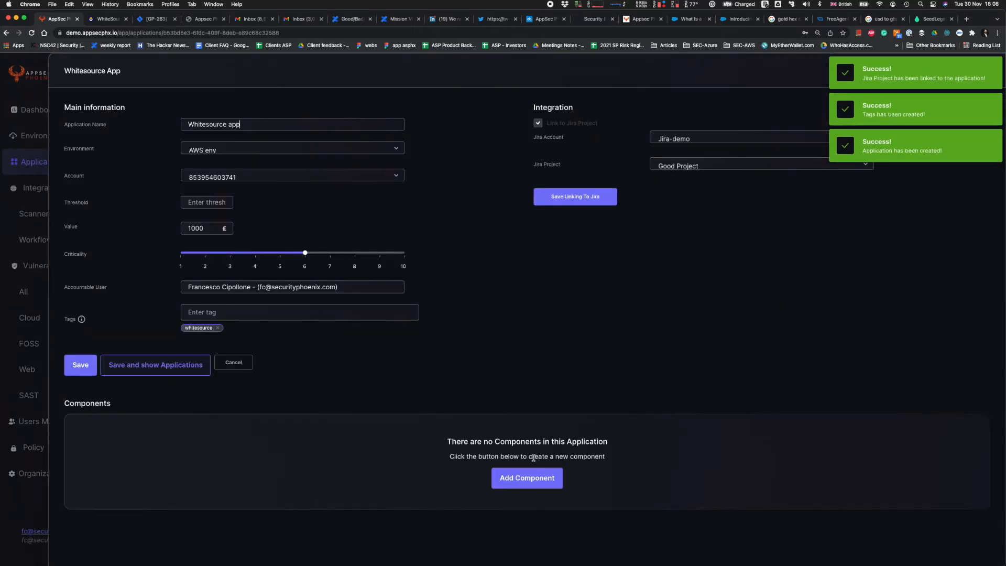
left_click(533, 478)
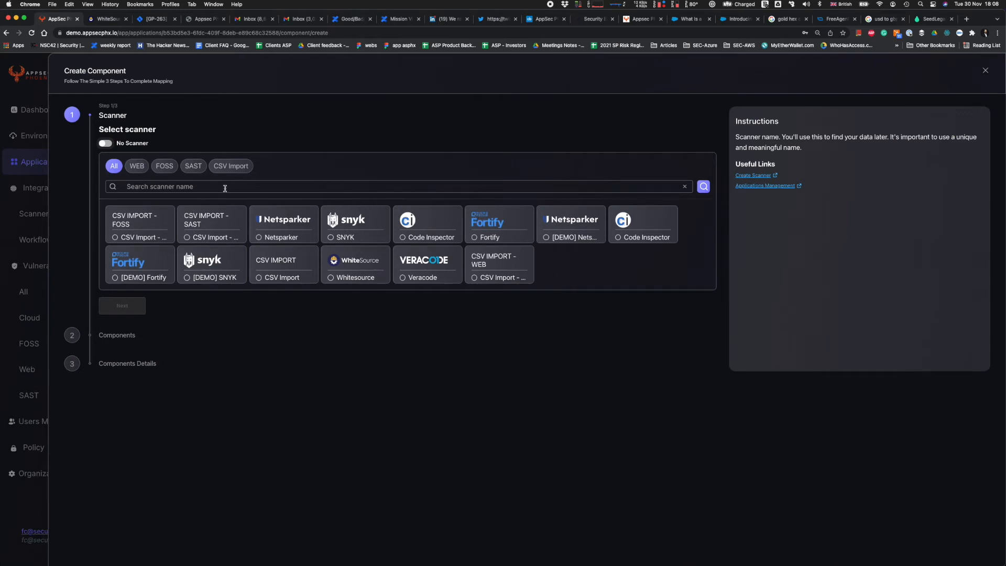
left_click(165, 167)
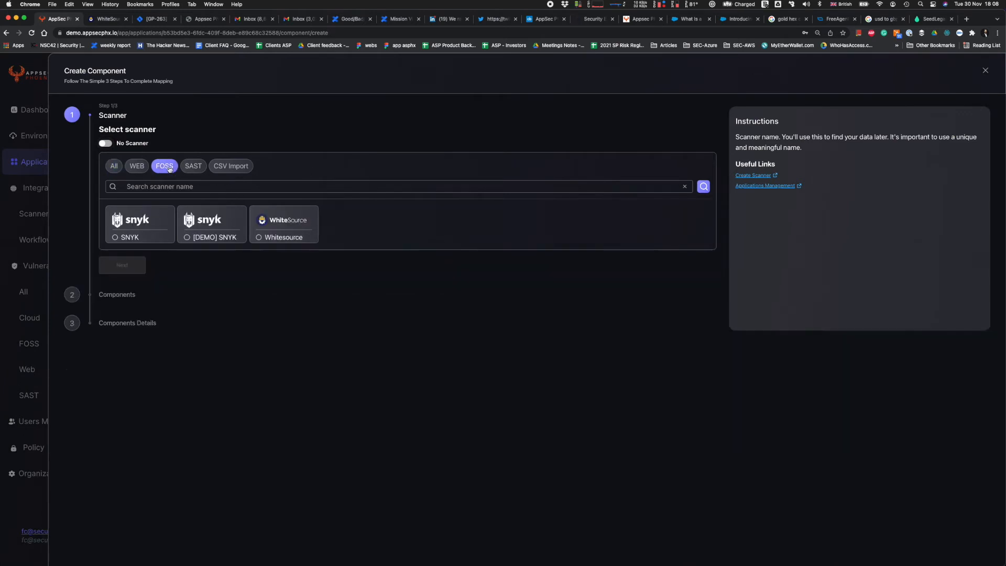
left_click(287, 220)
left_click(127, 265)
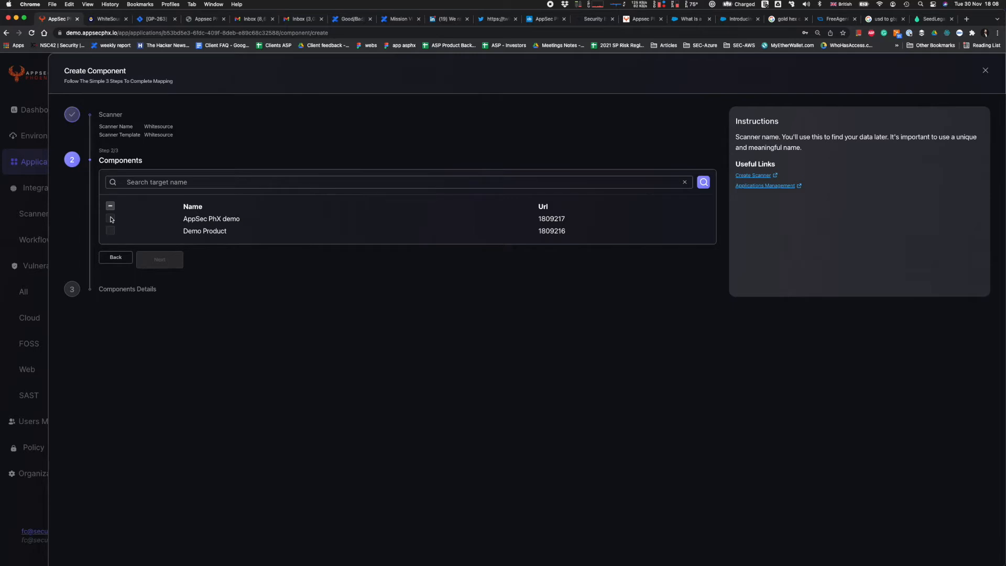
left_click(42, 262)
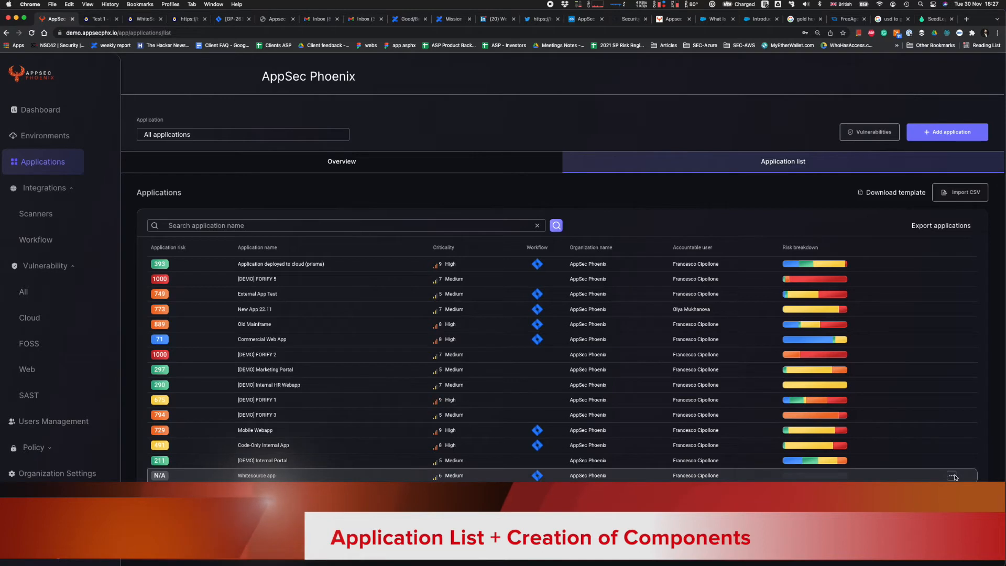
Open the Whitesource app from the application list and start a new component using the Whitesource scanner.
left_click(953, 477)
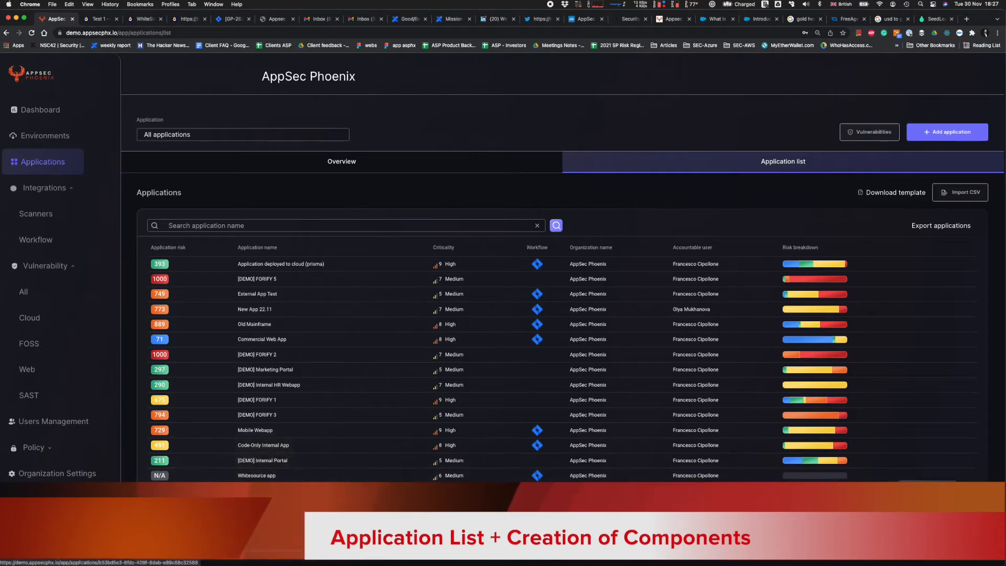
left_click(927, 493)
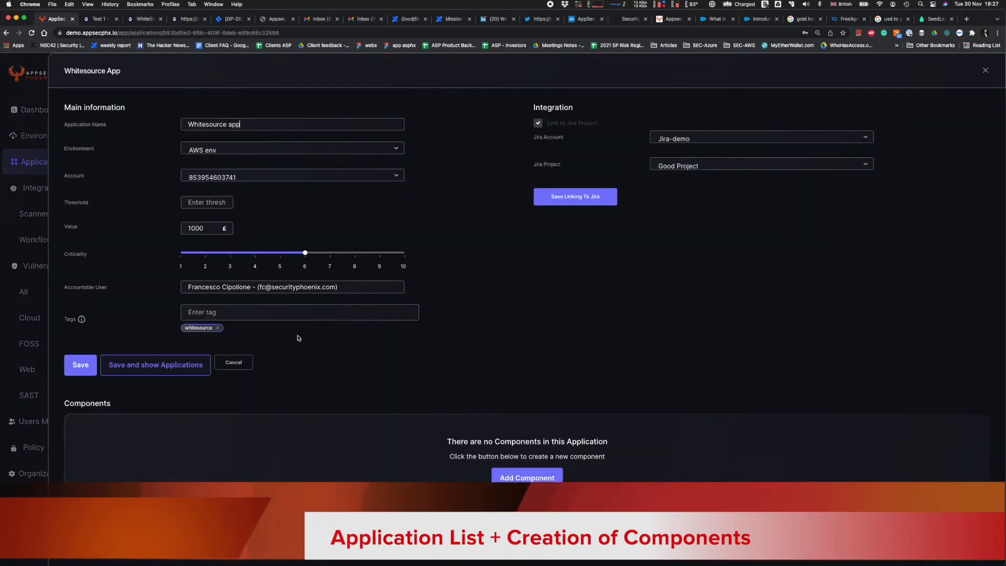
left_click(525, 478)
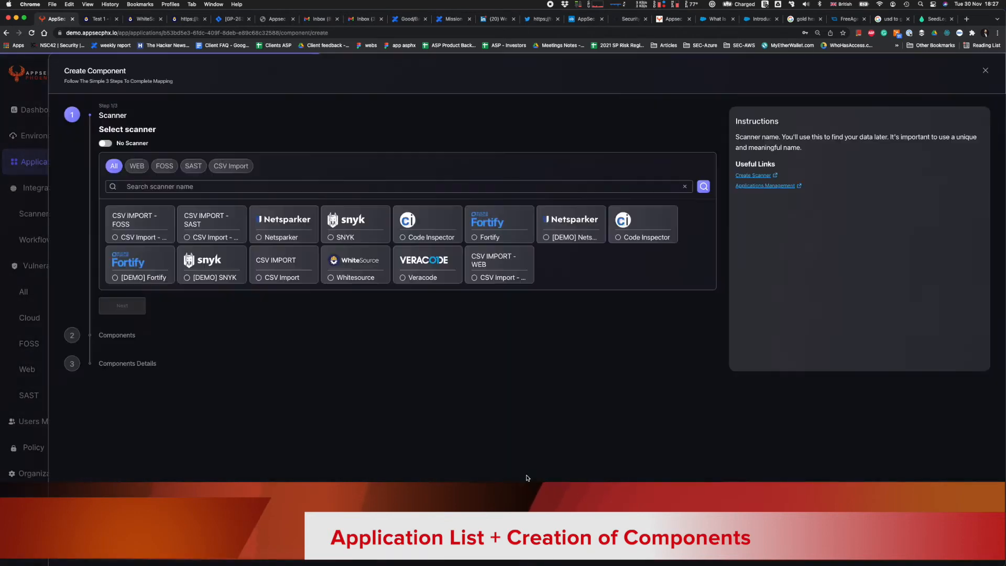
left_click(352, 267)
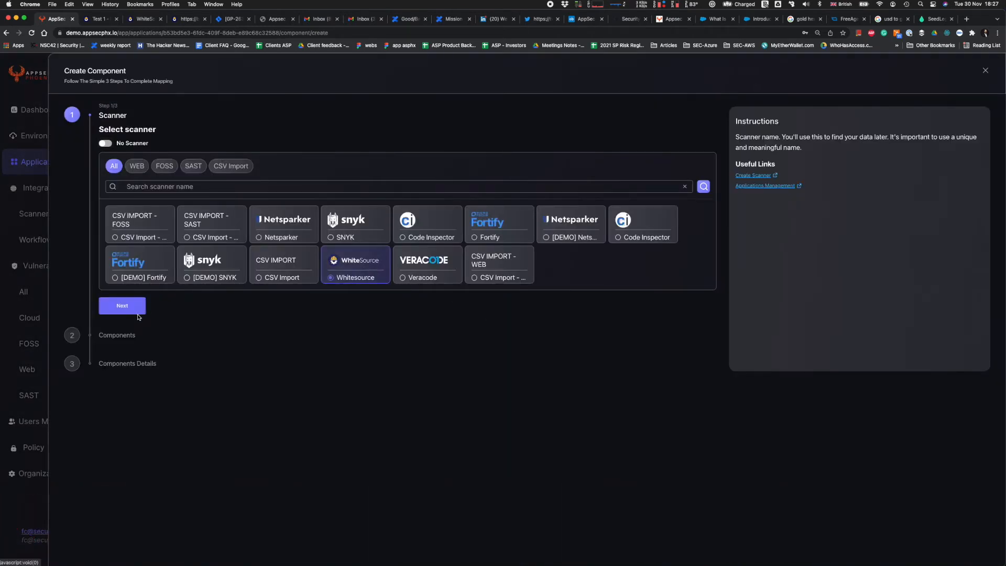
left_click(132, 312)
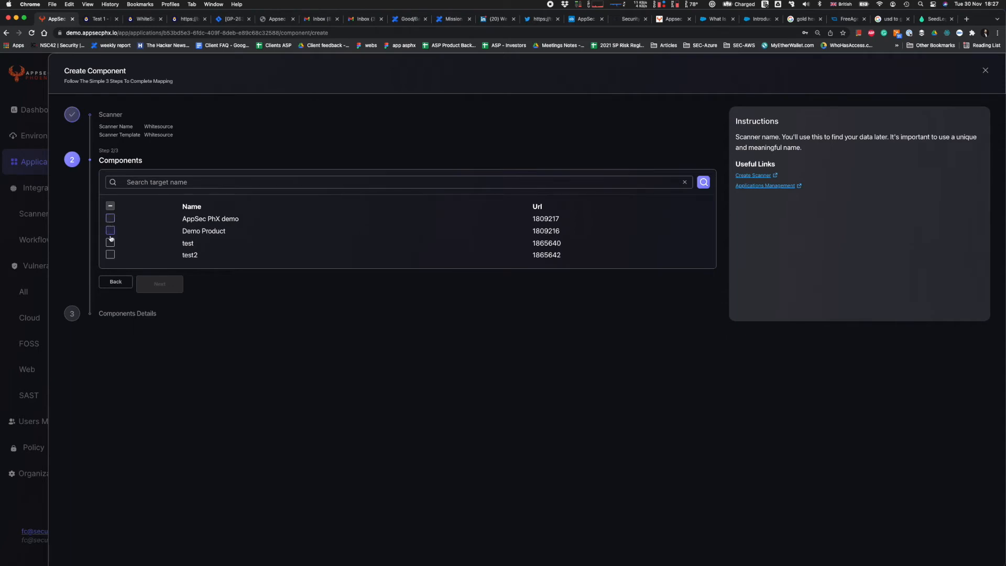
Select the scanner targets test and test2 as components and proceed to their details.
left_click(111, 255)
left_click(110, 243)
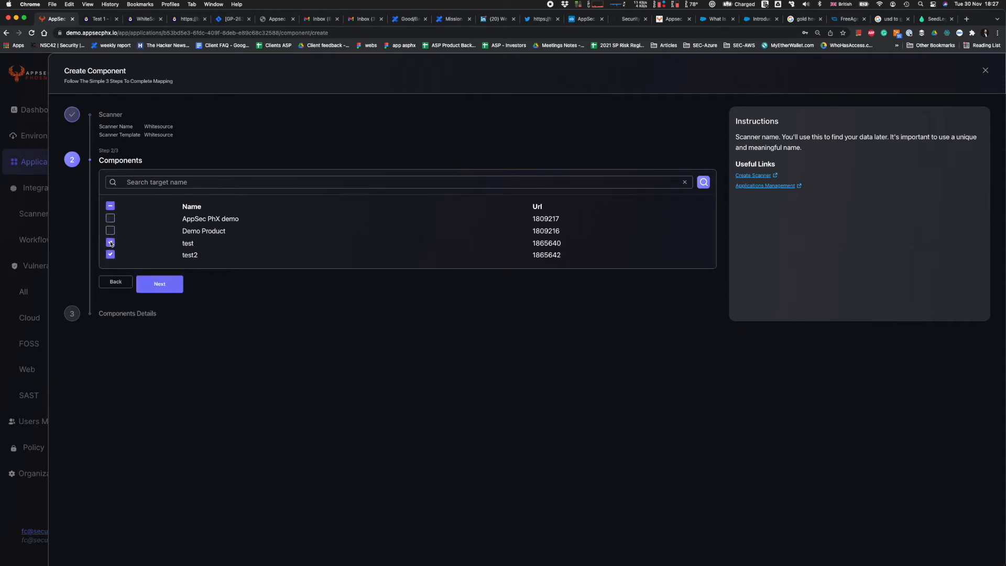
left_click(180, 289)
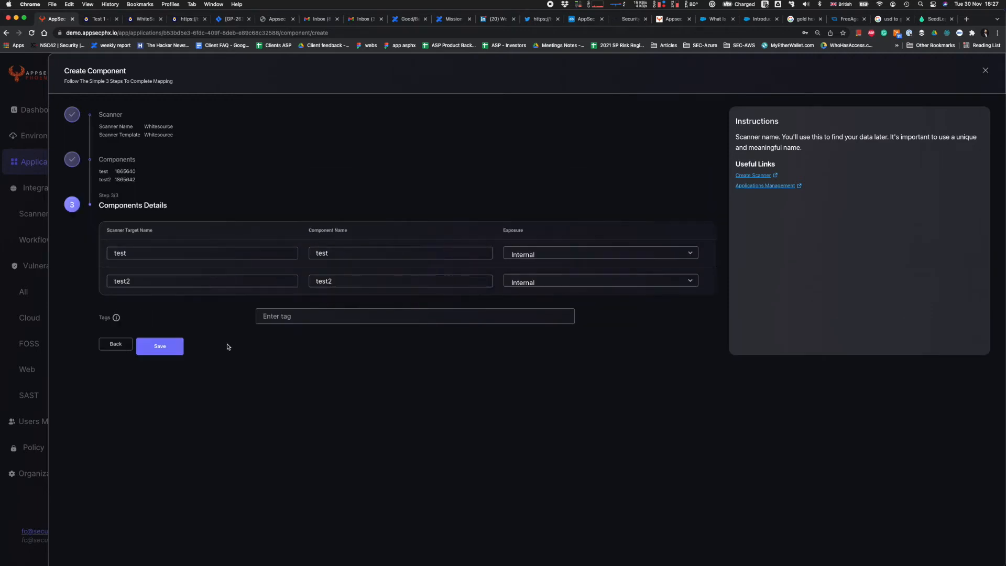
Tag the test and test2 components "whitesource", save them, and return to the application list.
left_click(299, 317)
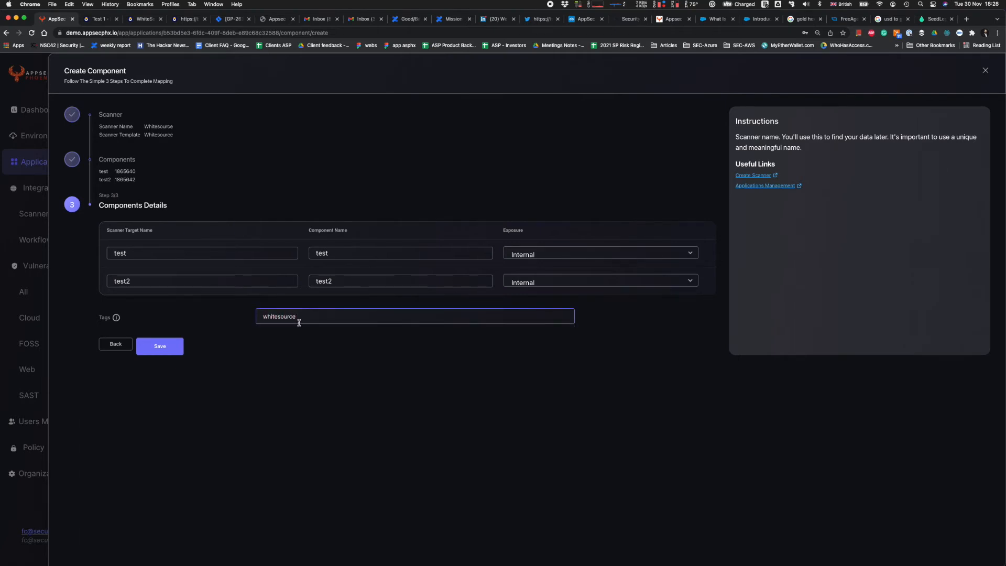
key("Return")
left_click(165, 361)
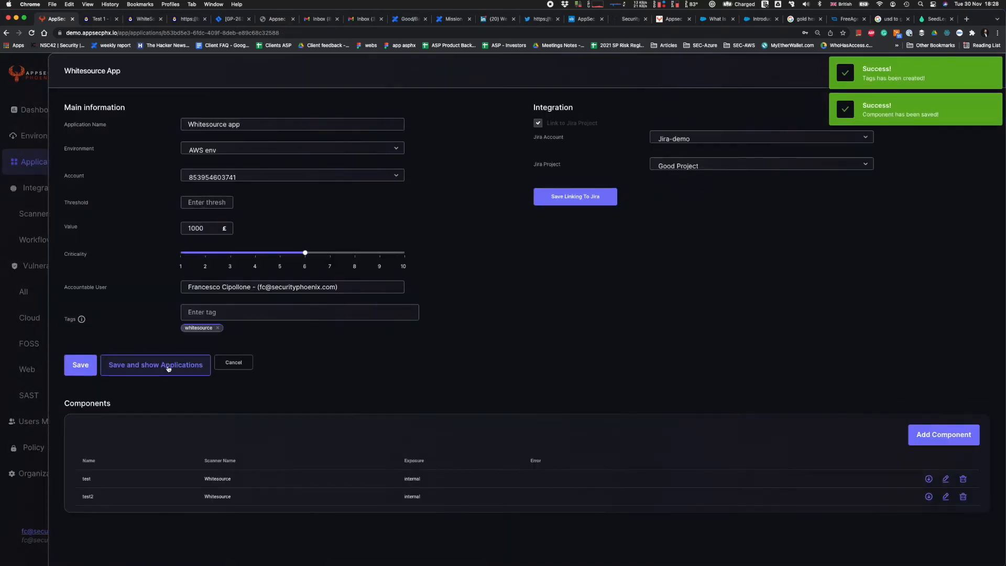
left_click(169, 369)
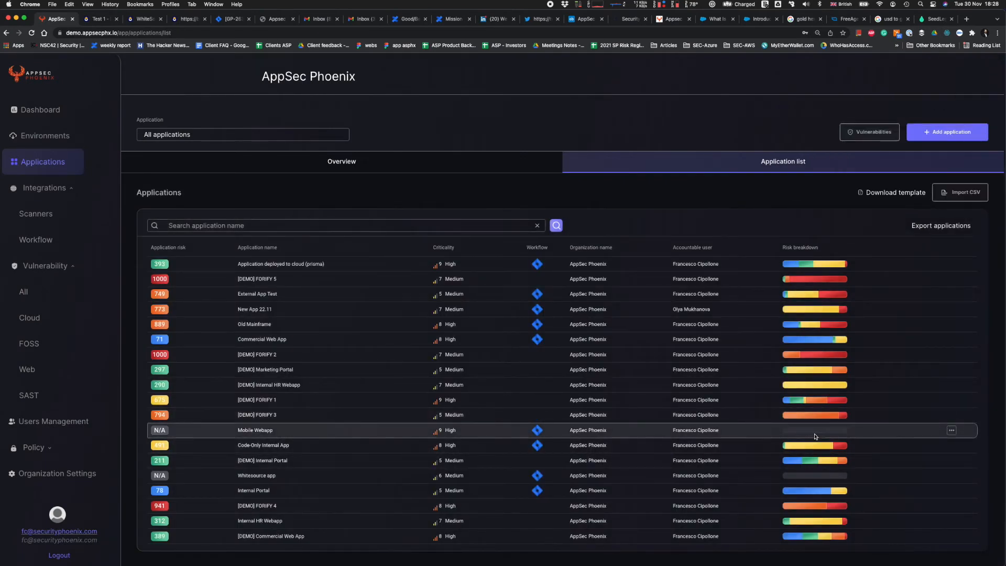
Open the Mobile Webapp application for editing and start a new component using the Whitesource scanner.
mouse_move(844, 478)
left_click(951, 431)
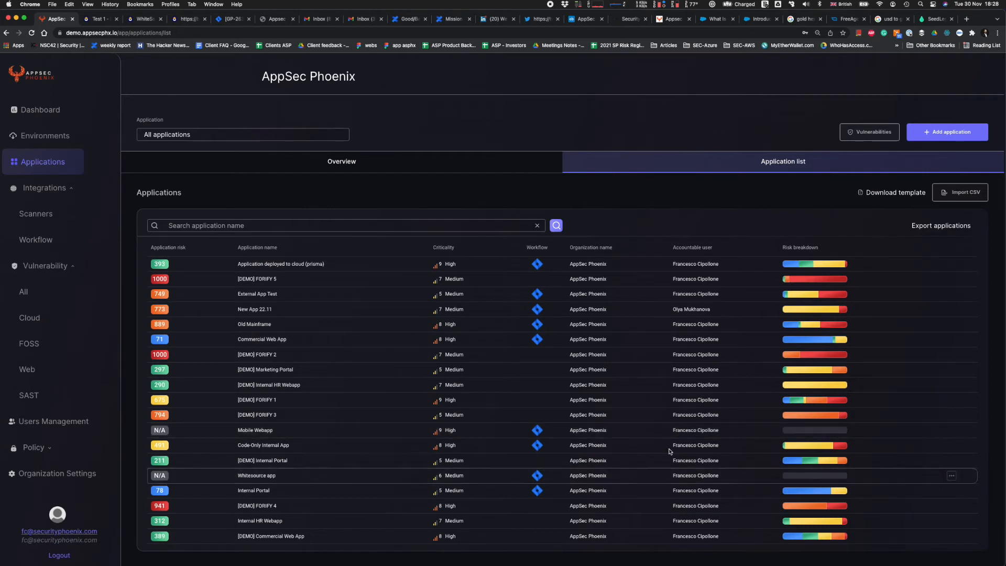
left_click(951, 430)
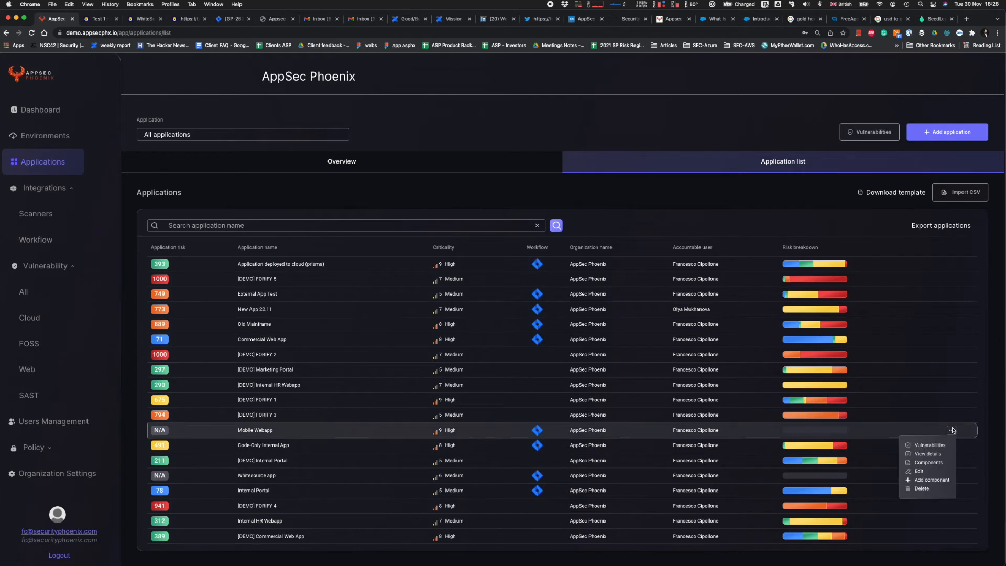
left_click(916, 473)
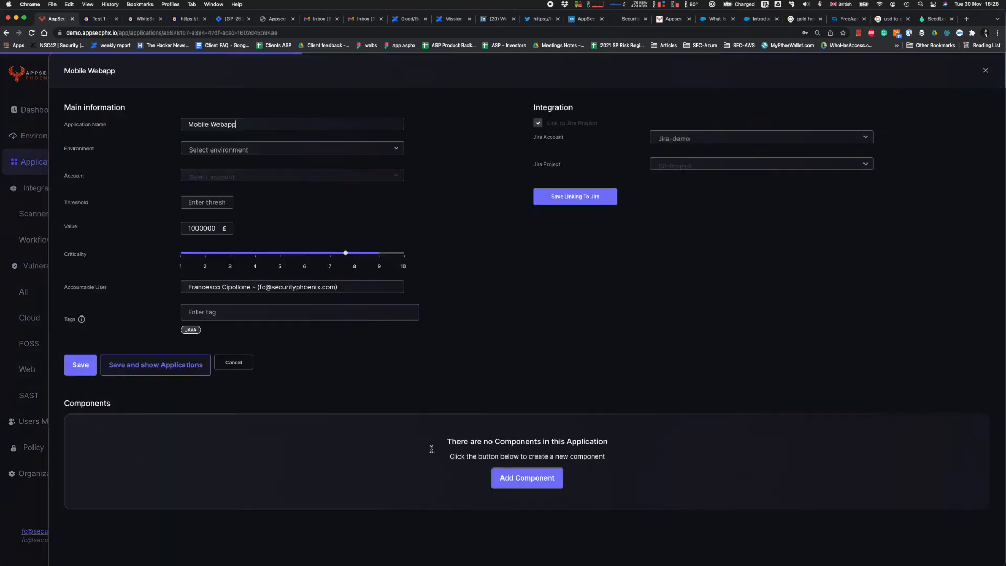
left_click(539, 488)
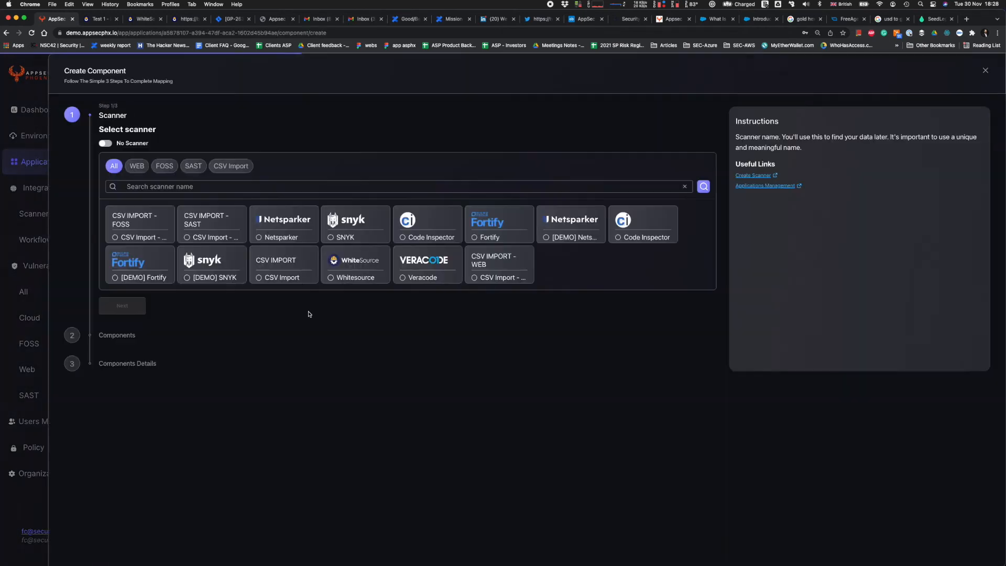
left_click(361, 269)
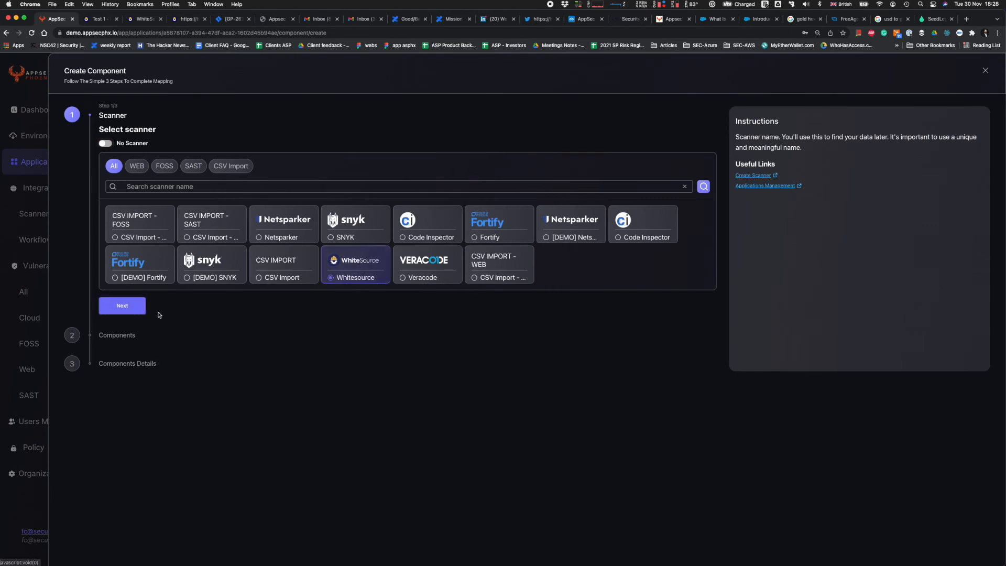
left_click(128, 304)
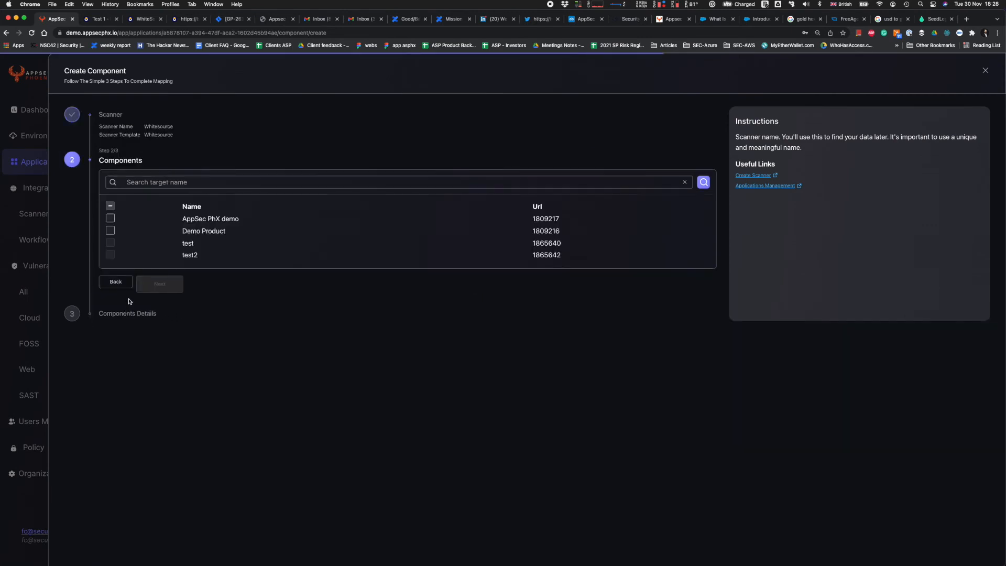
Select the scanner targets AppSec PhX demo and Demo Product as components and proceed to their details.
left_click(110, 218)
left_click(110, 230)
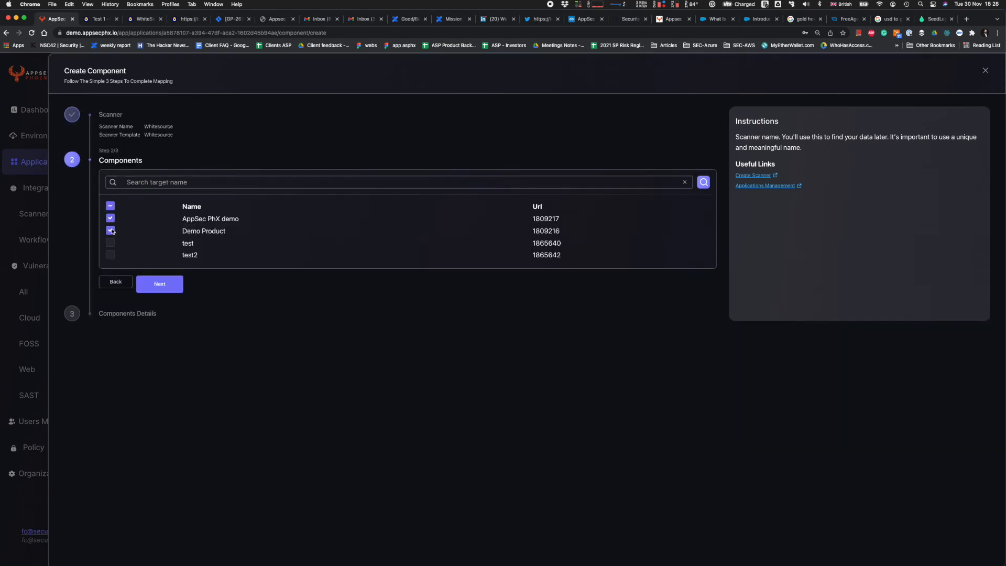
left_click(161, 285)
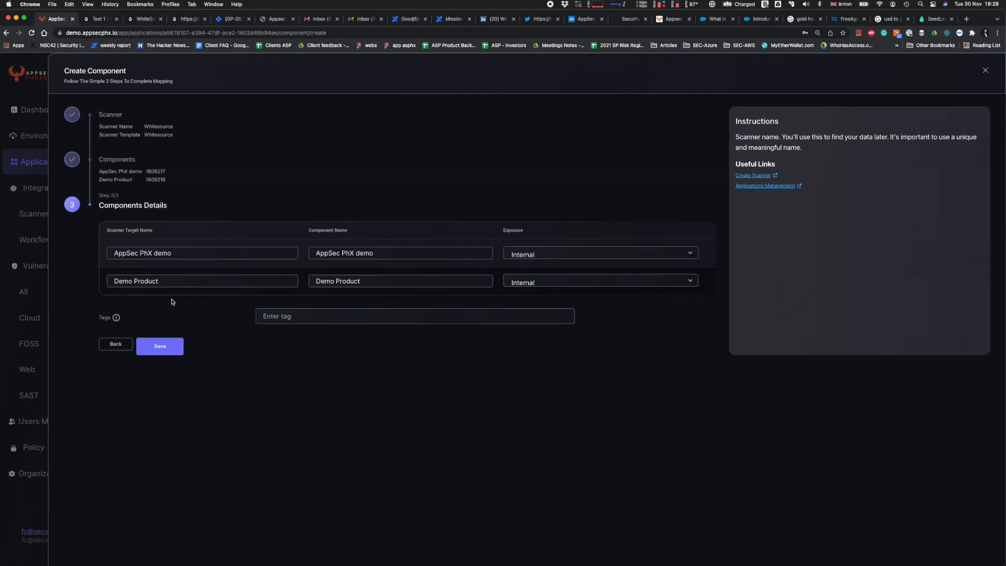
Set the exposure of AppSec PhX demo and Demo Product to External, then save the components and the Mobile Webapp application.
left_click(594, 258)
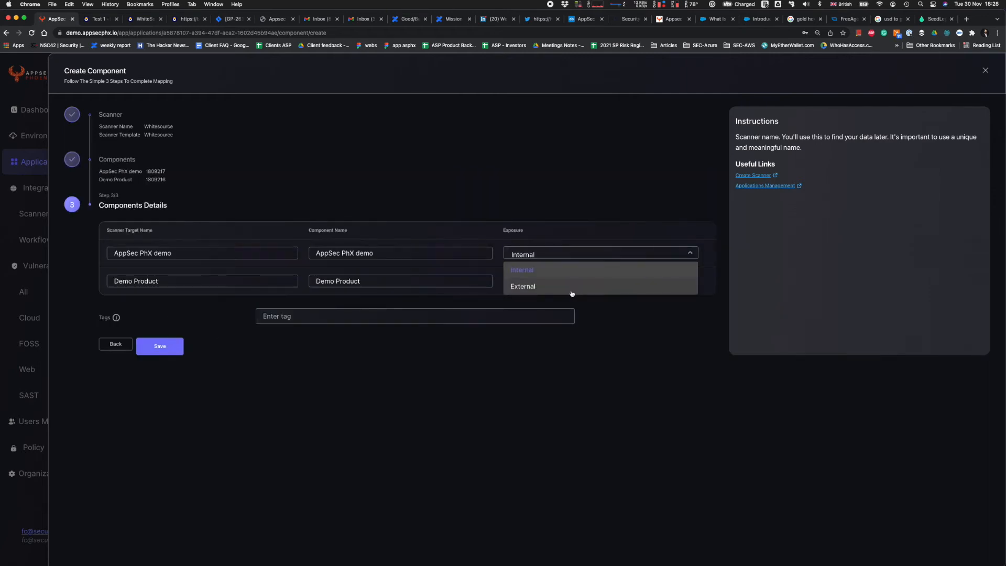
left_click(575, 286)
left_click(575, 285)
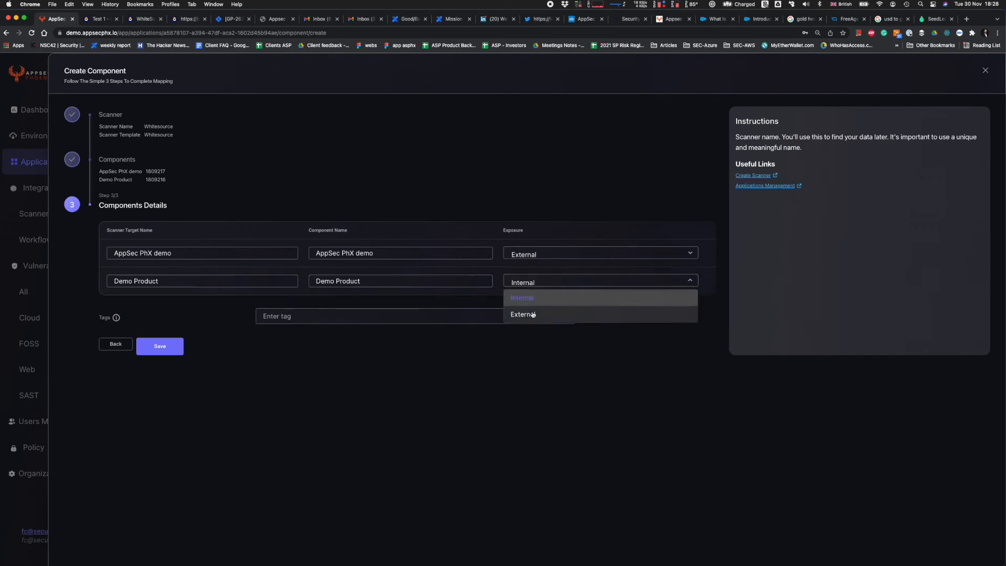
left_click(527, 314)
left_click(169, 351)
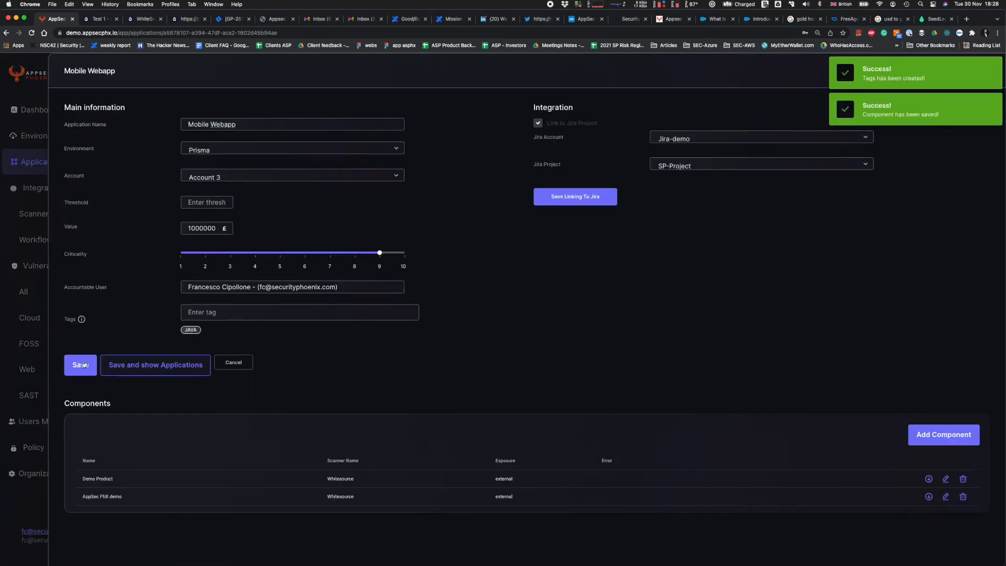
left_click(158, 364)
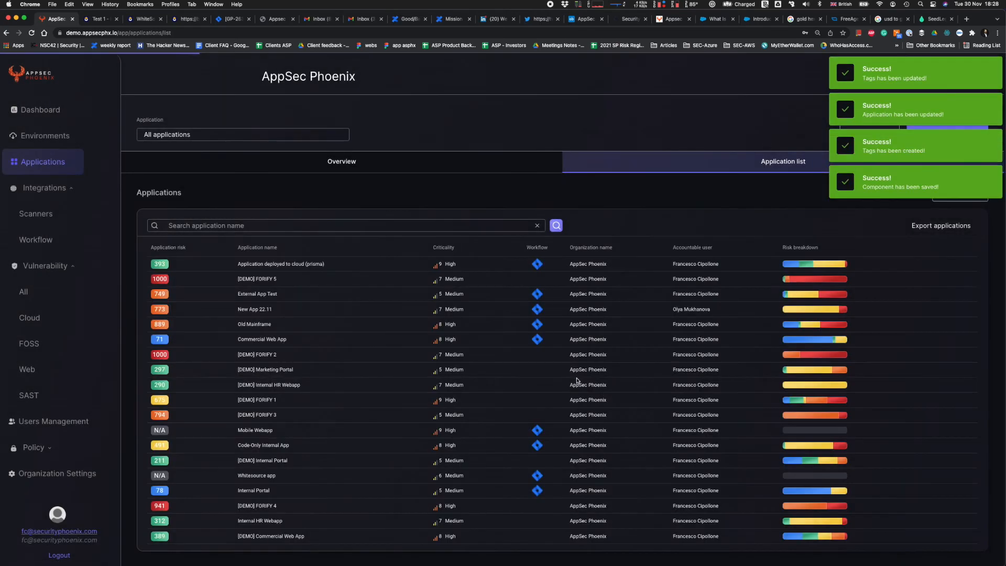
Examine Mobile Webapp's overview, including its risk level, severity by vulnerability type, risk evolution and the Impact & Severity Explorer.
scroll(577, 380, "down", 2)
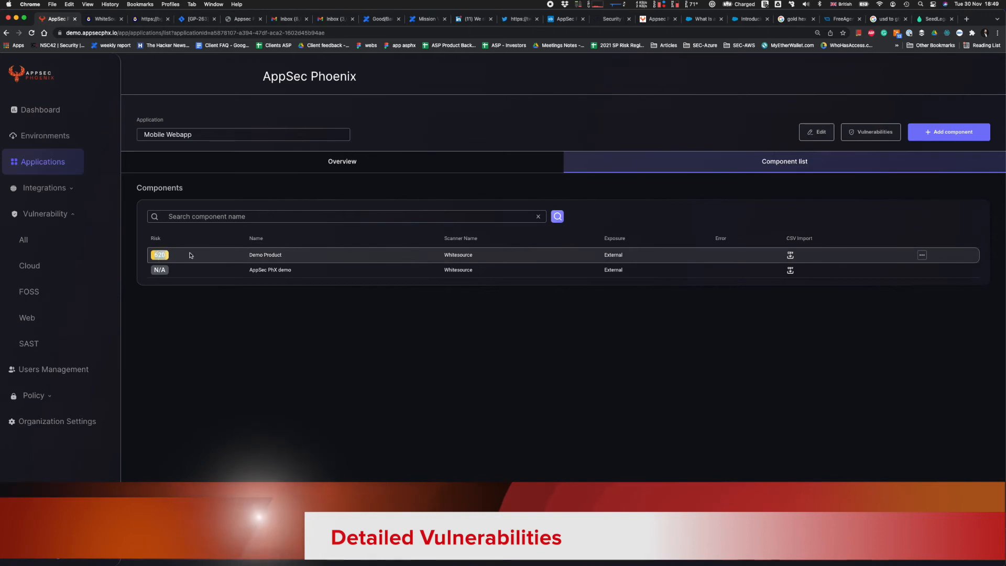
left_click(420, 168)
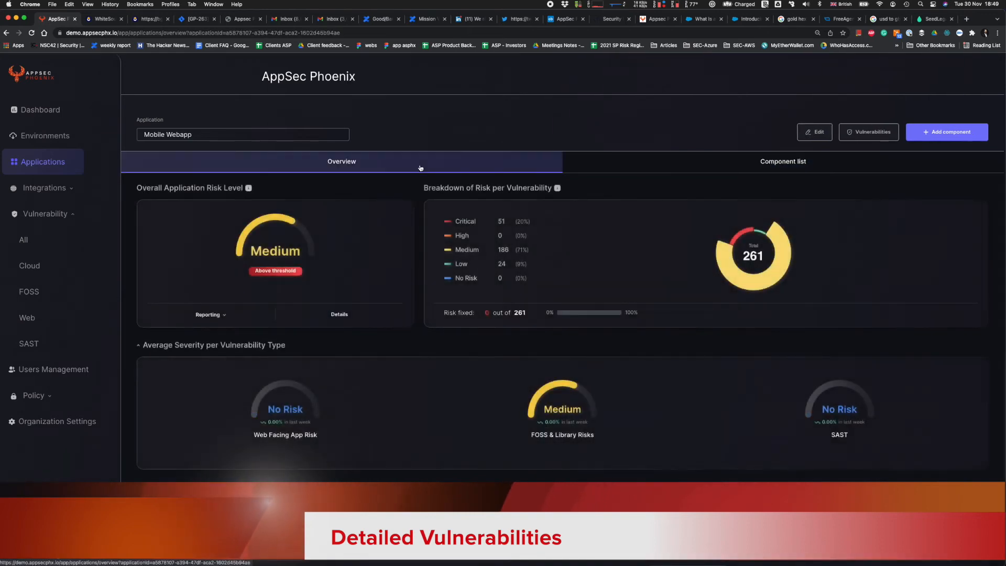
scroll(393, 229, "down", 5)
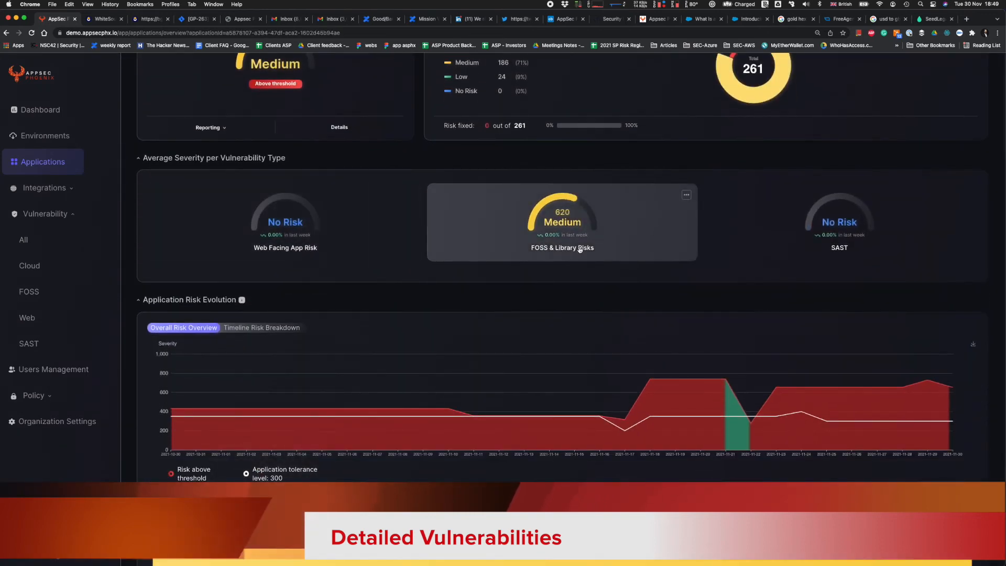
scroll(580, 250, "down", 4)
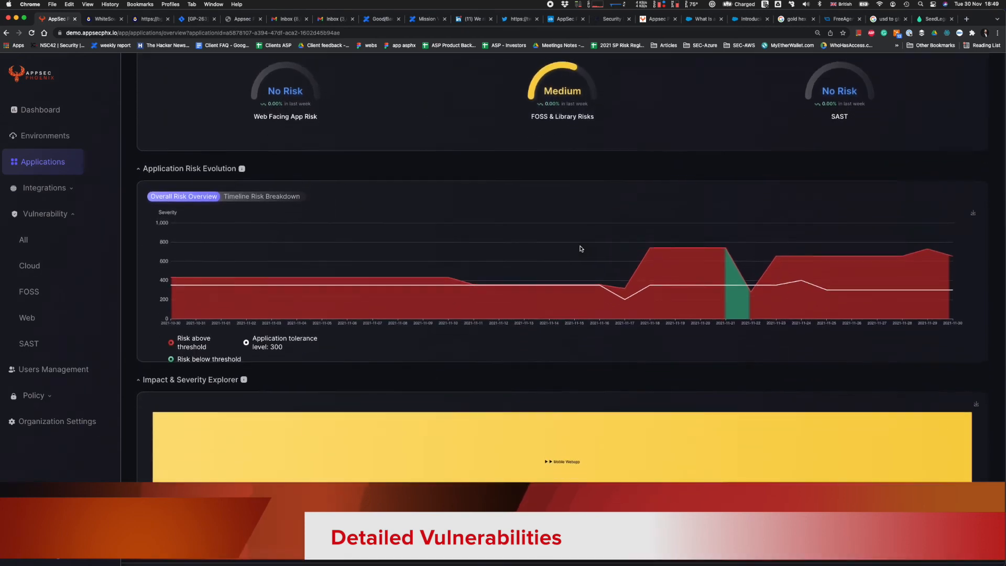
scroll(580, 249, "down", 1)
scroll(893, 231, "up", 7)
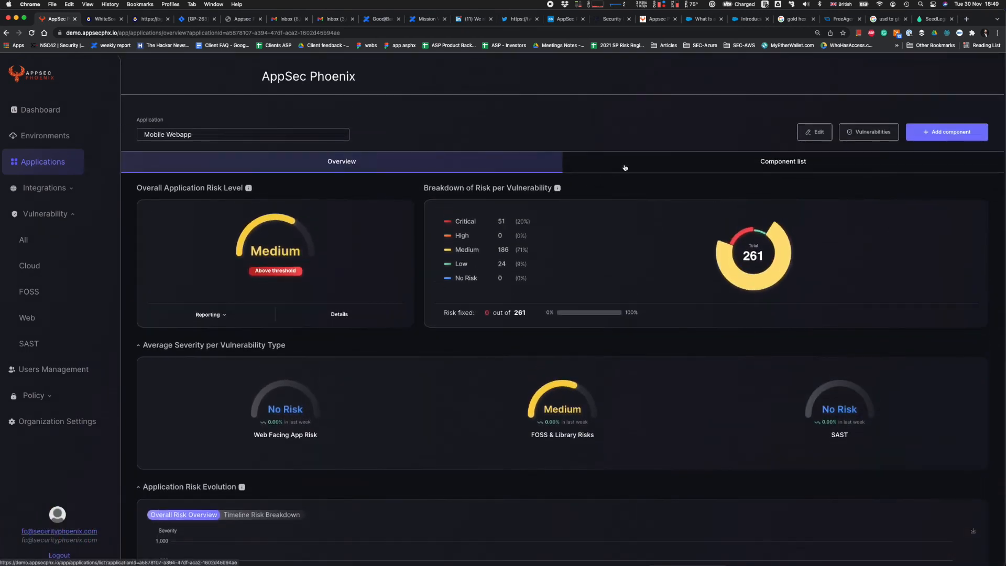
scroll(561, 164, "down", 6)
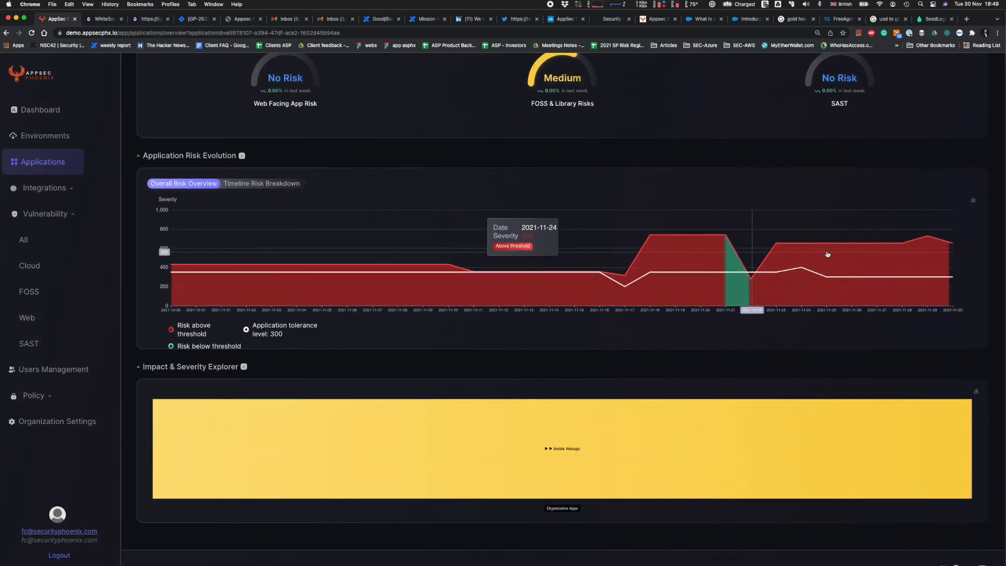
left_click(608, 431)
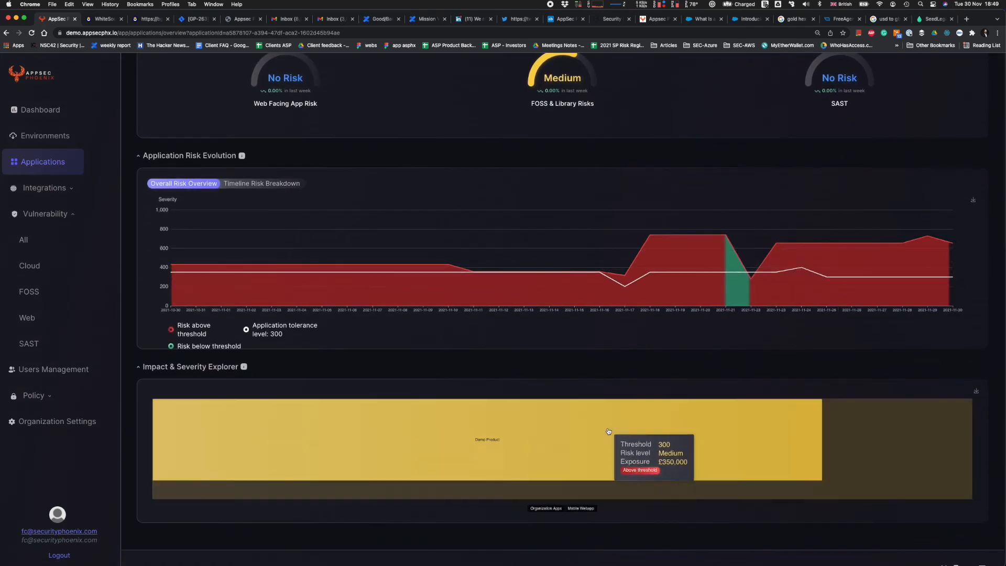
left_click(541, 508)
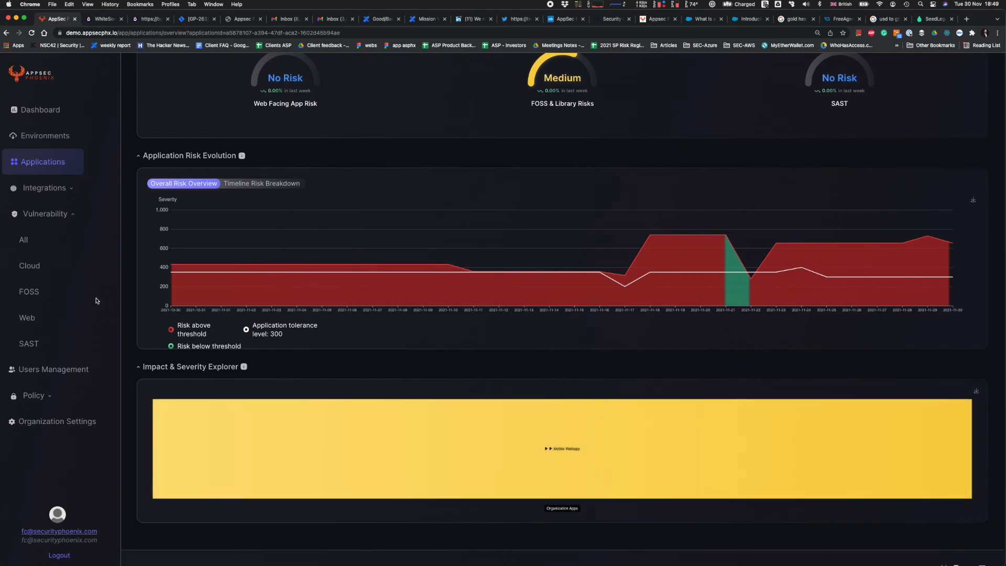
Show the FOSS vulnerabilities and filter them to the Mobile Webapp application.
left_click(30, 290)
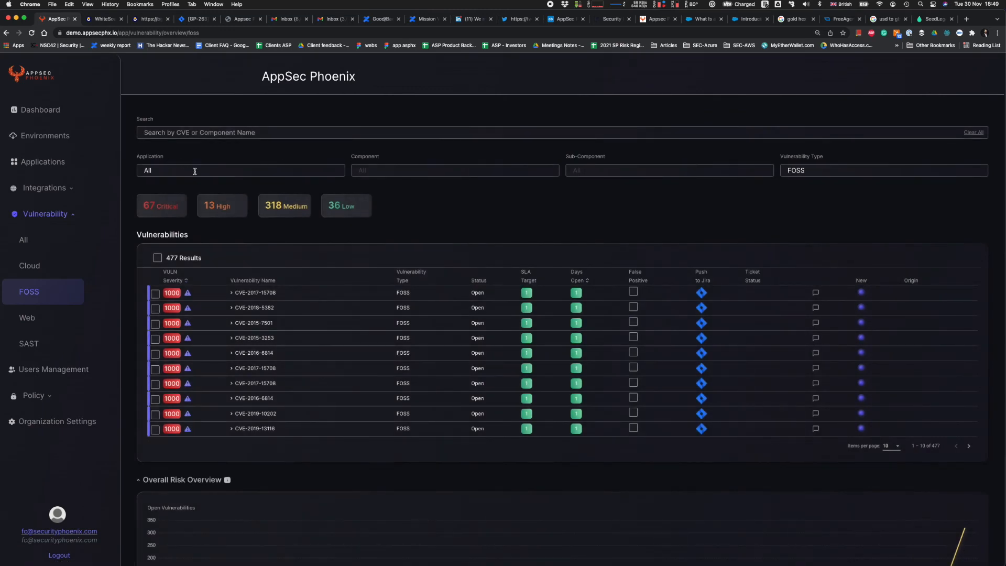
left_click(195, 171)
scroll(202, 220, "down", 2)
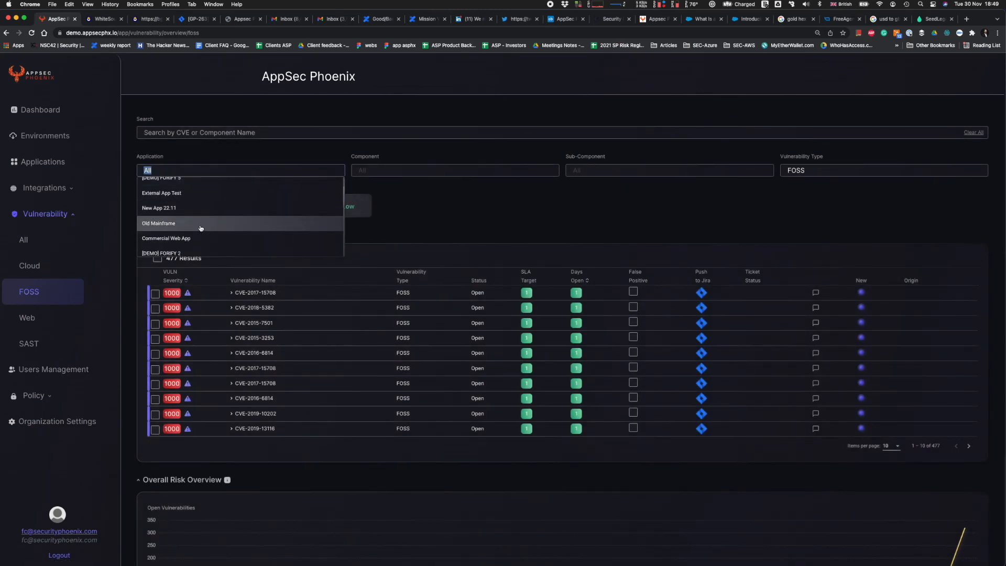
scroll(201, 228, "up", 2)
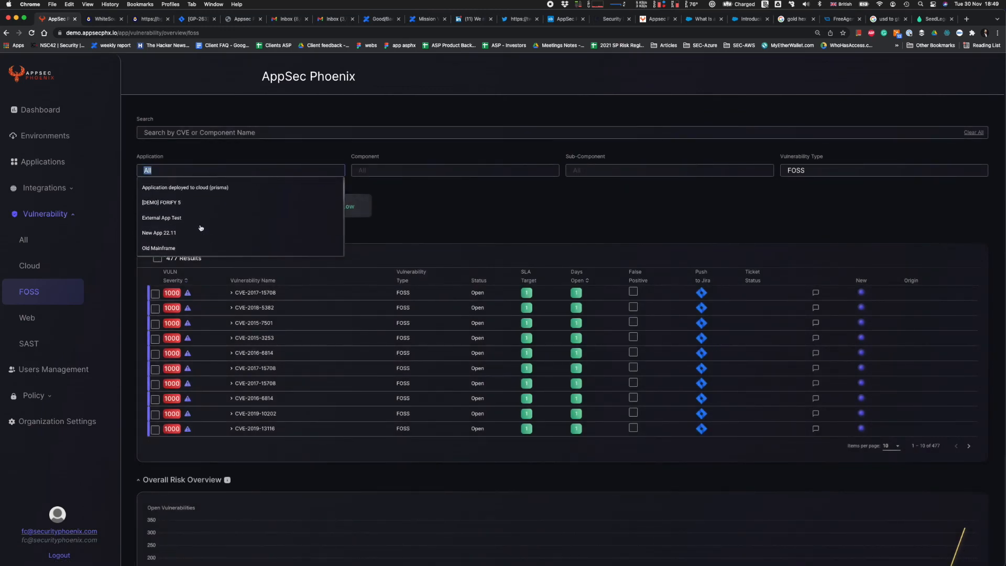
scroll(202, 222, "down", 5)
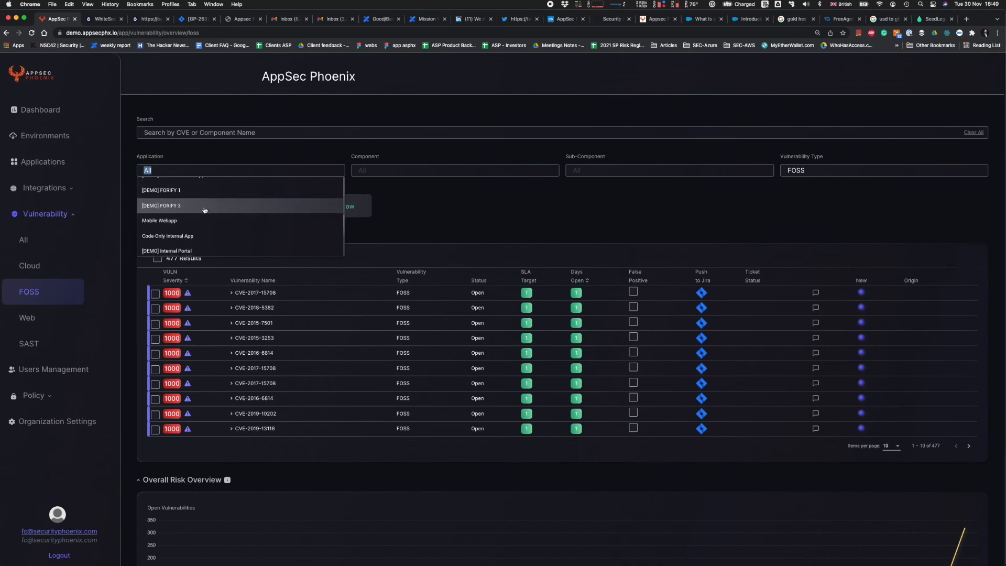
left_click(200, 221)
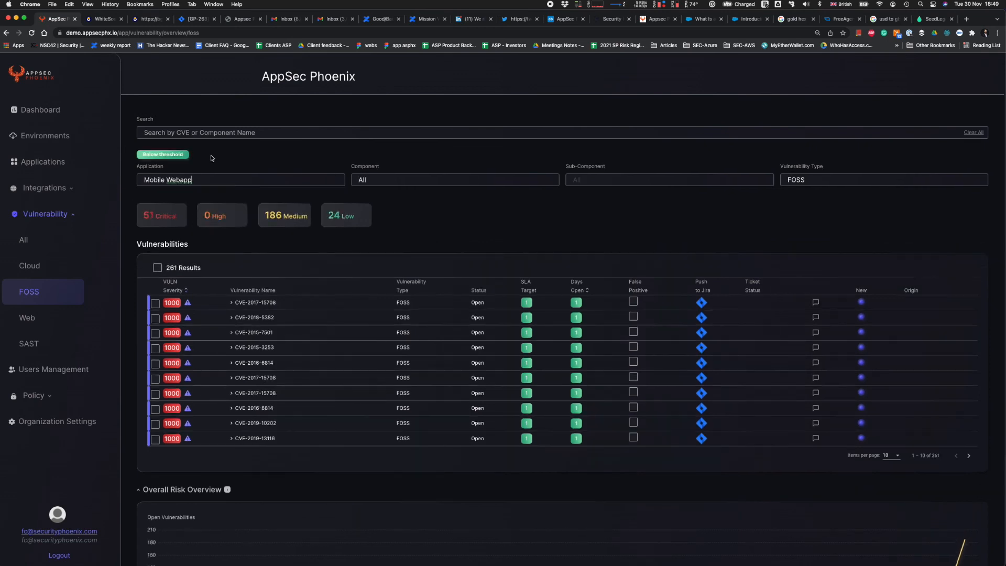
Expand the vulnerability CVE-2017-15708 and open its full details to review risk elements, remediation and library information.
left_click(234, 304)
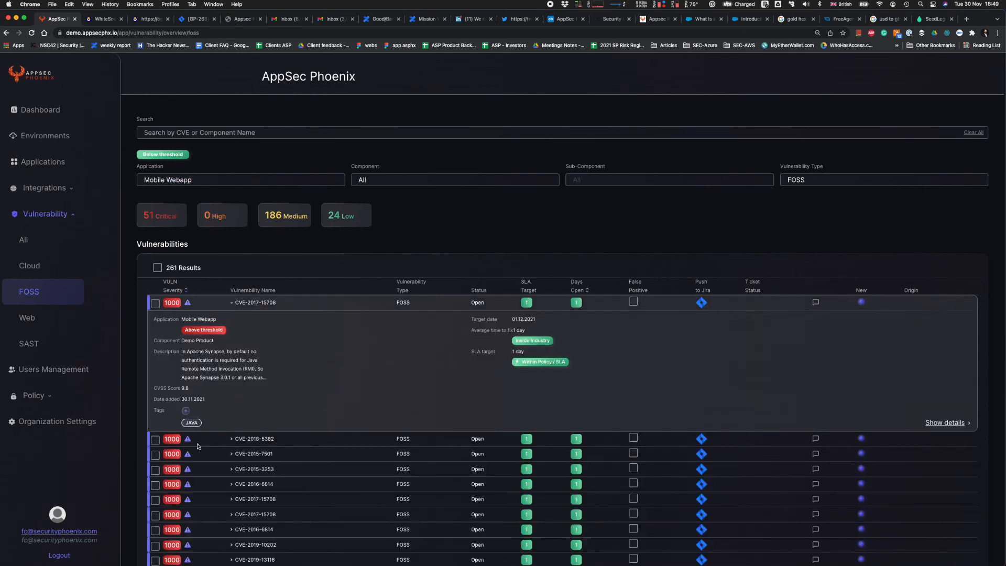
scroll(189, 484, "down", 1)
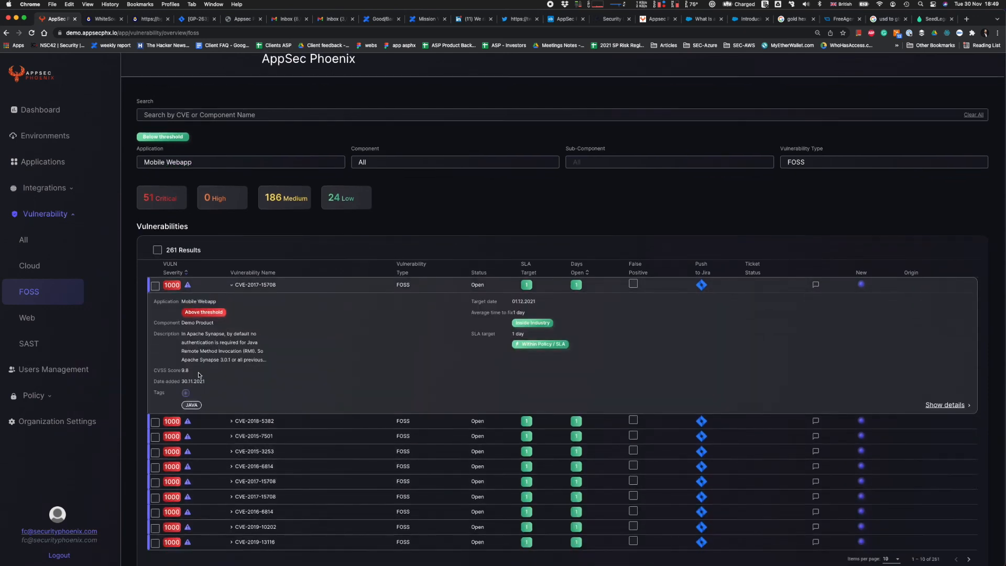
left_click(945, 405)
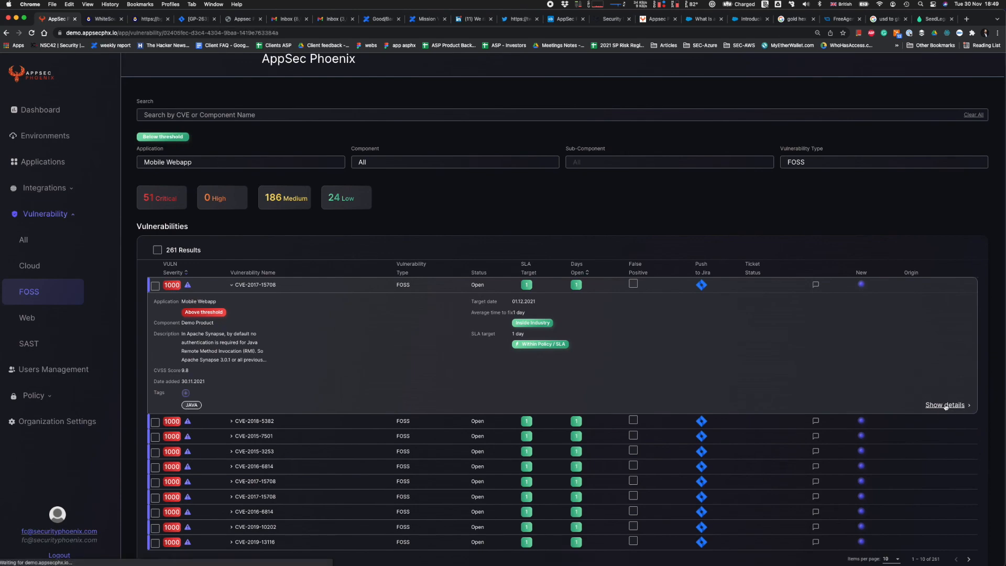
scroll(277, 253, "down", 1)
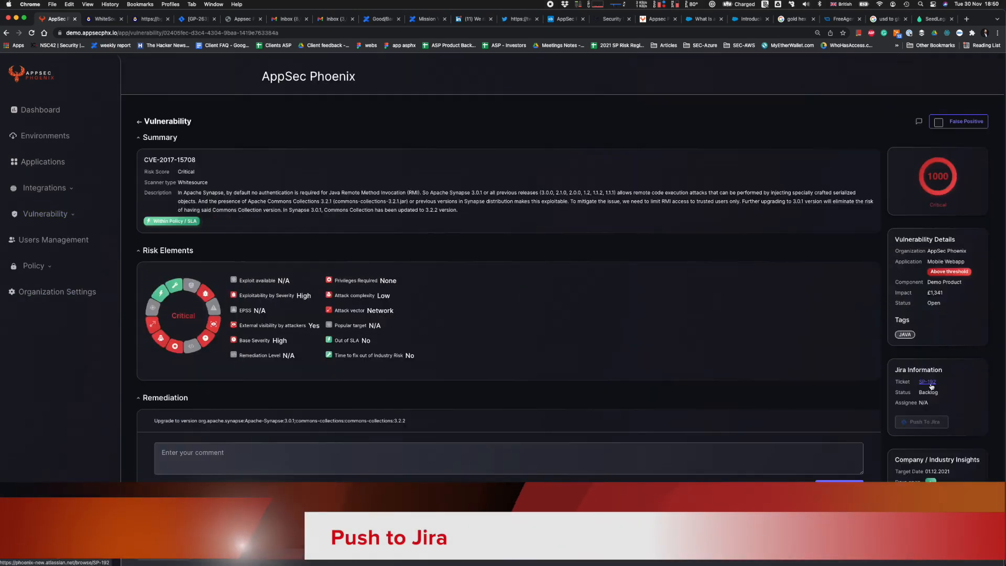
Push the vulnerability to Jira, view its ticket in Jira, and return to the vulnerability page in AppSec Phoenix.
left_click(932, 386)
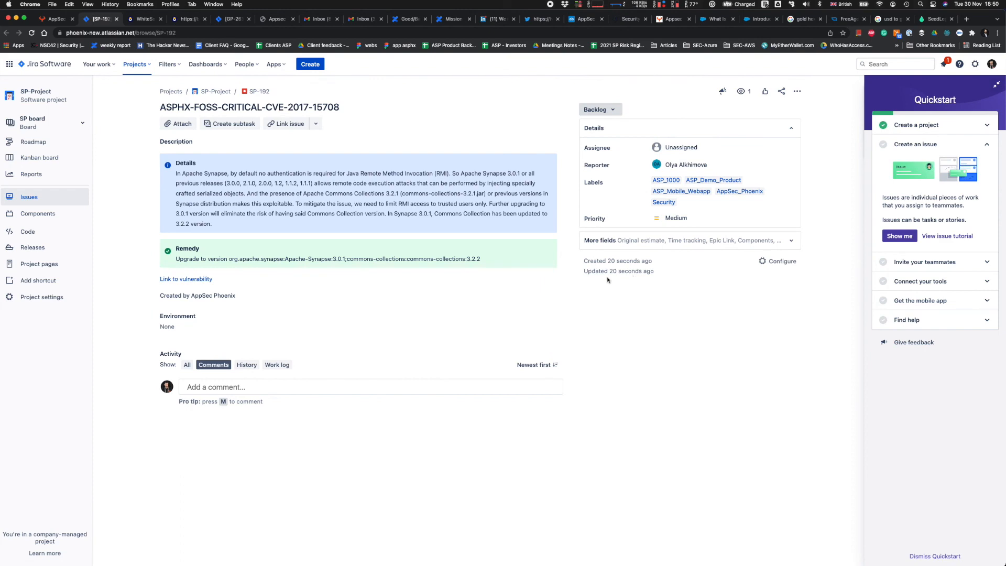
left_click(52, 19)
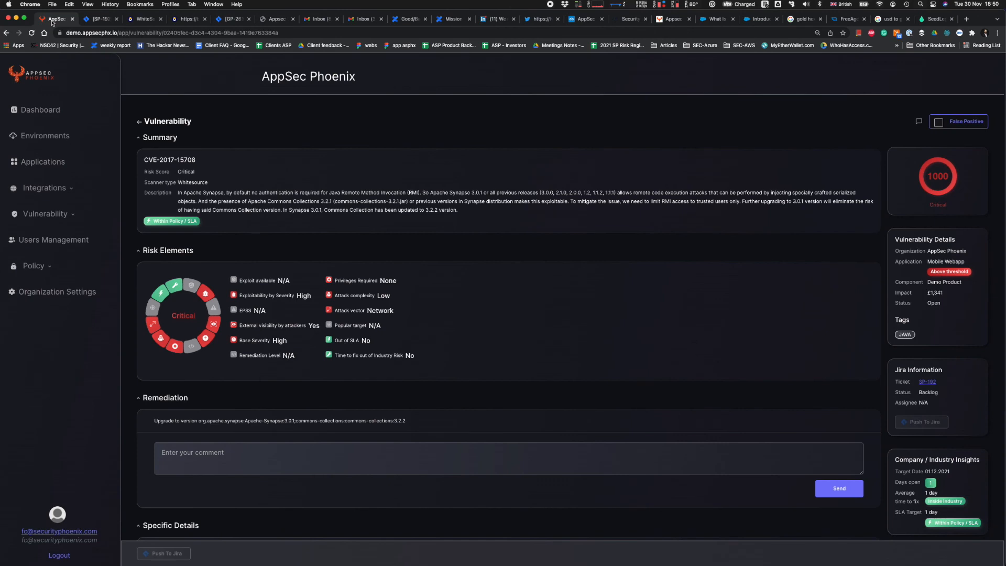